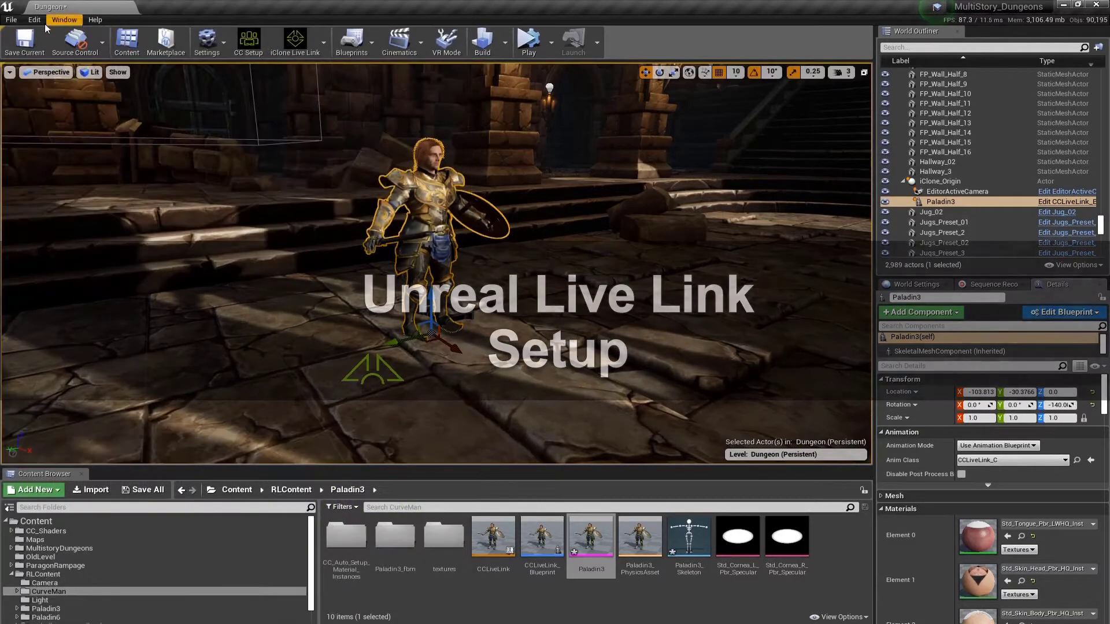
Open Edit > Plugins and search 'liv' to show Live Link and Live Link Curve Debug UI.
click(35, 20)
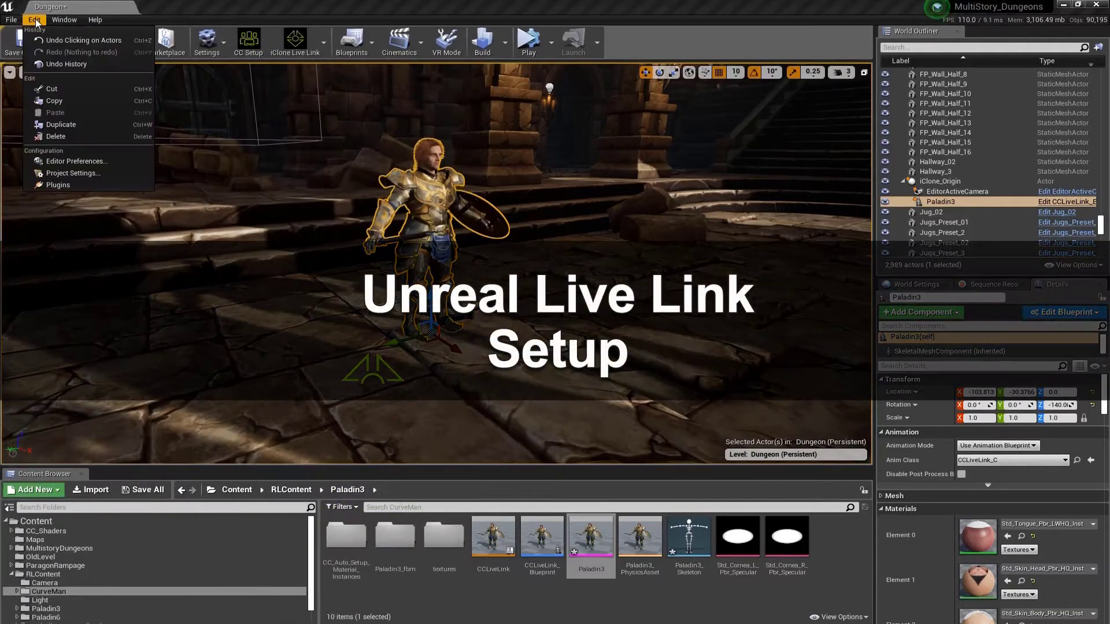
click(56, 186)
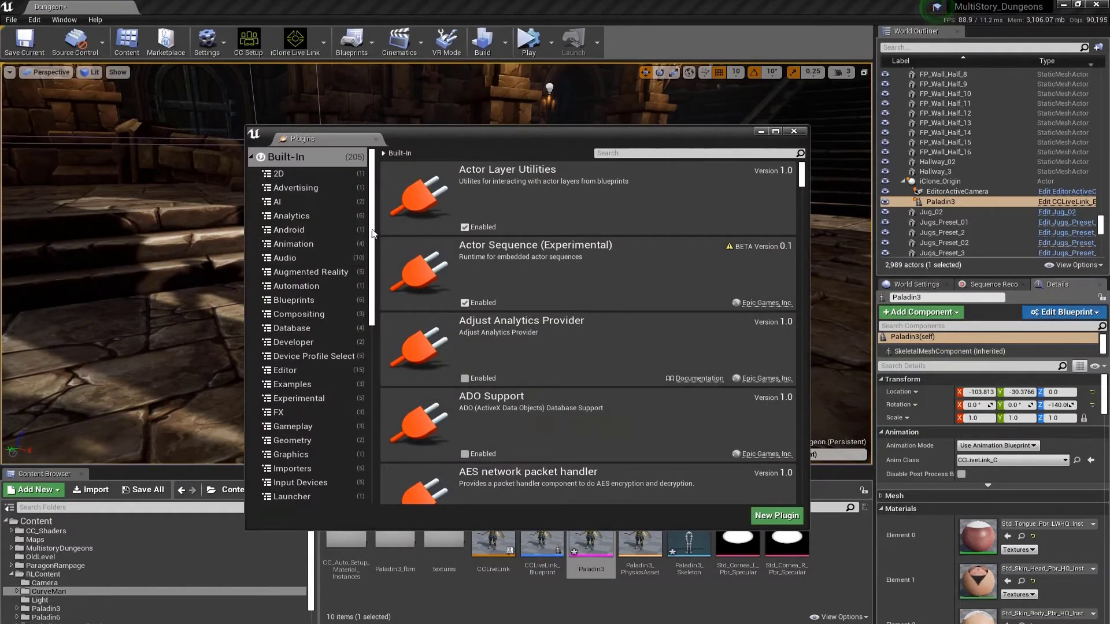
click(616, 155)
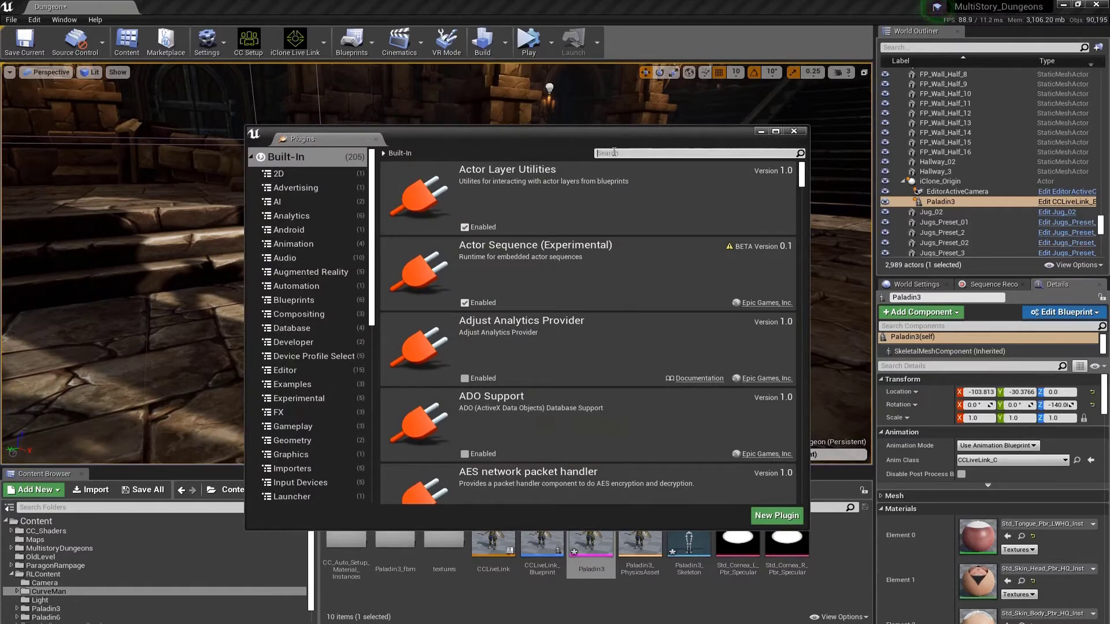
text(k)
key(BackSpace)
text(live)
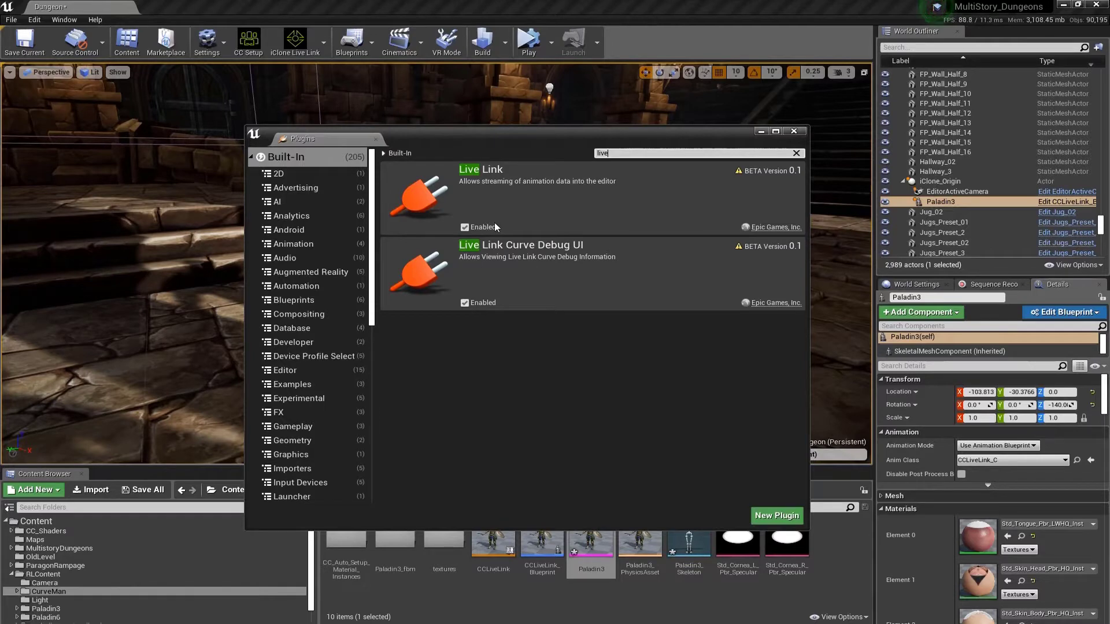
Close the Plugins browser and open the Live Link panel from the Window menu.
click(795, 132)
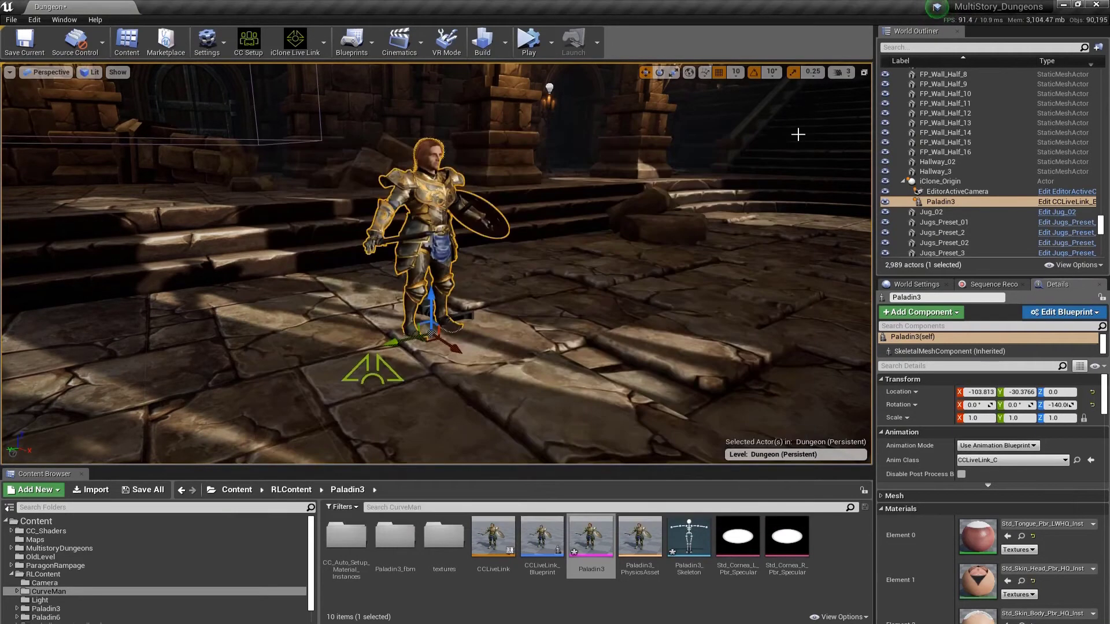
click(63, 20)
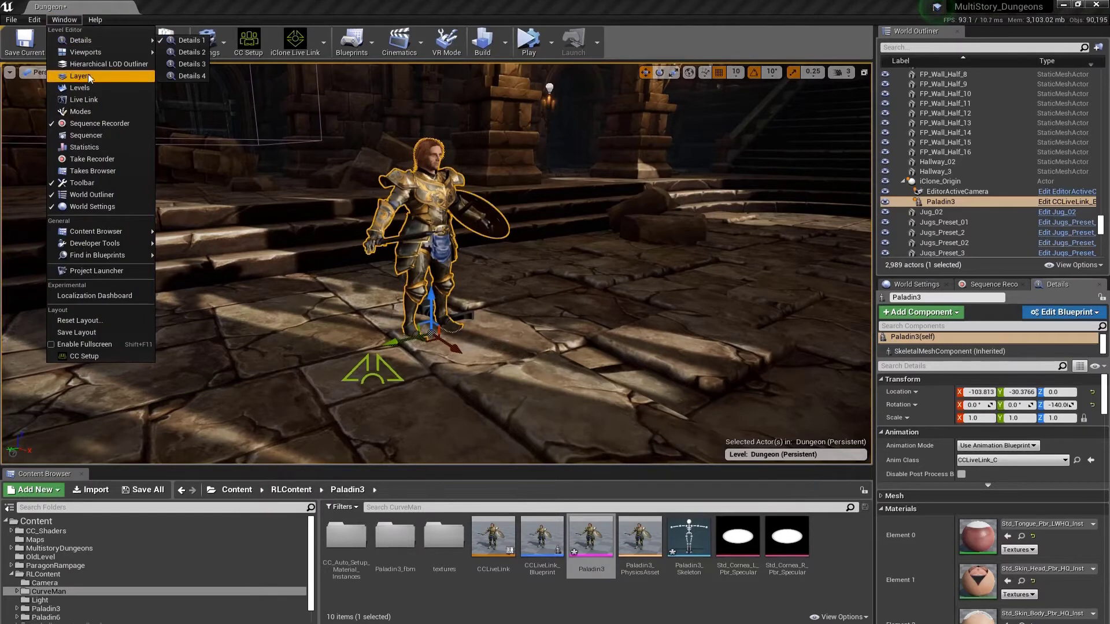
click(93, 100)
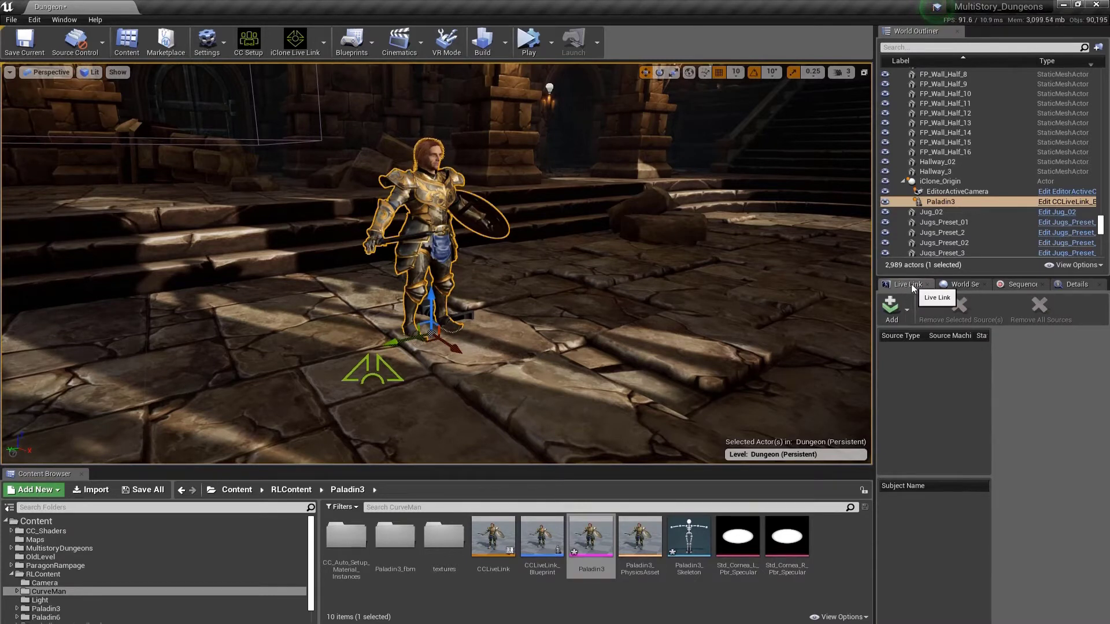
Add an iClone LiveLink source on port 54321 and select it.
click(912, 304)
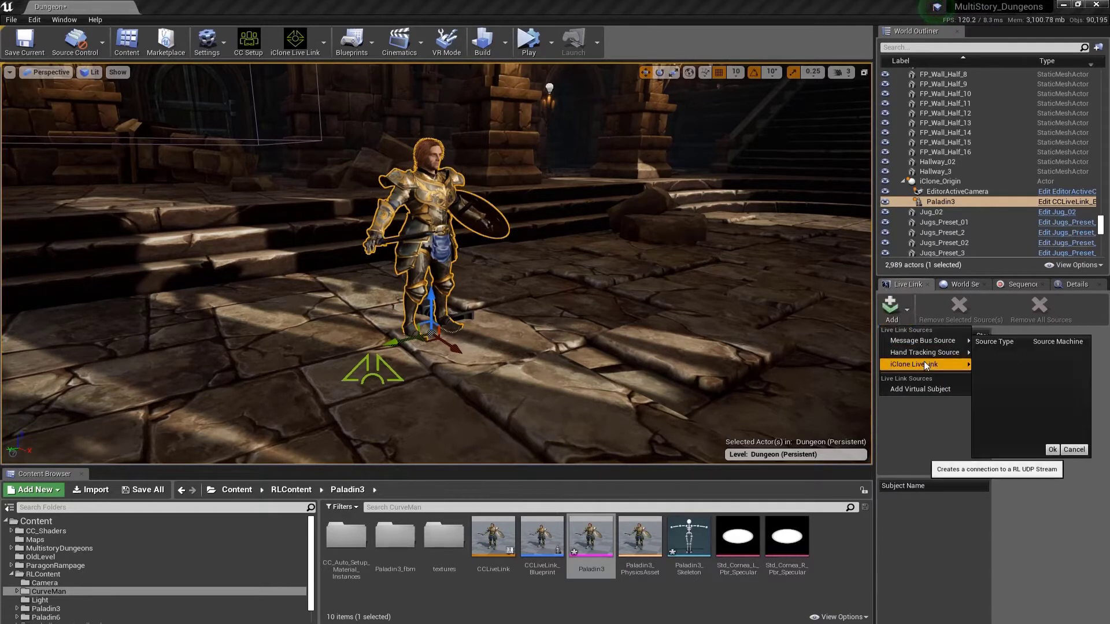
mouse_move(923, 363)
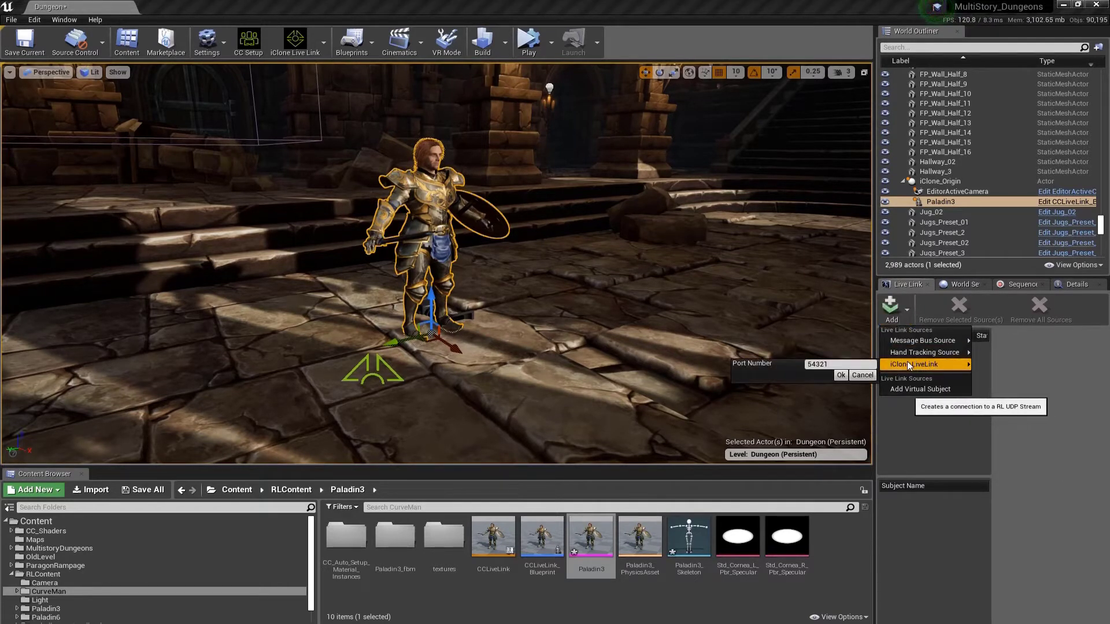
click(840, 376)
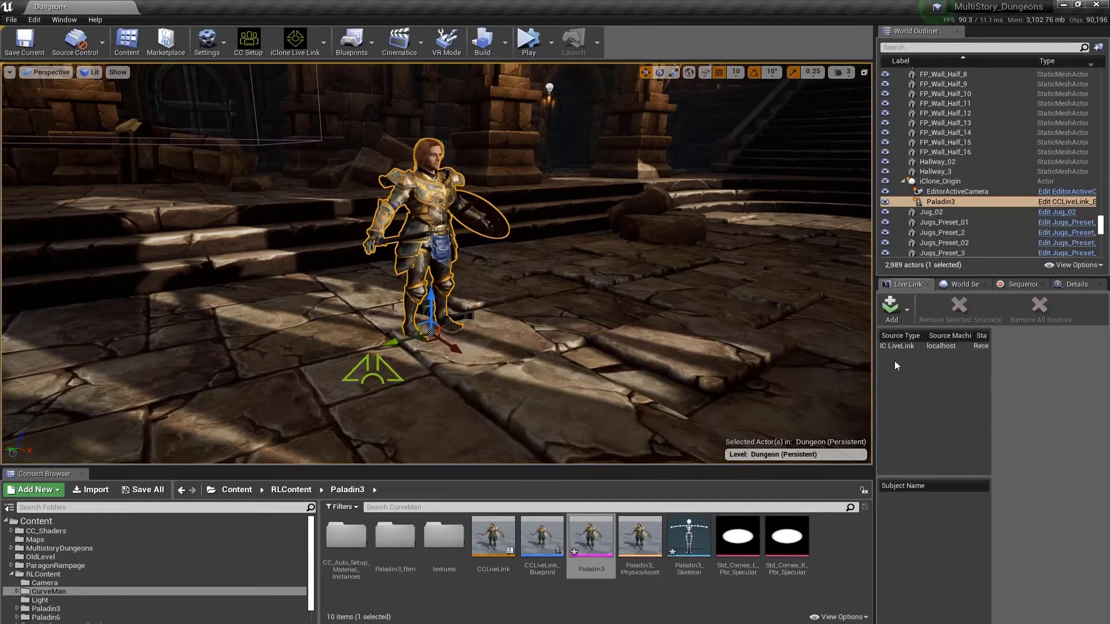
click(911, 347)
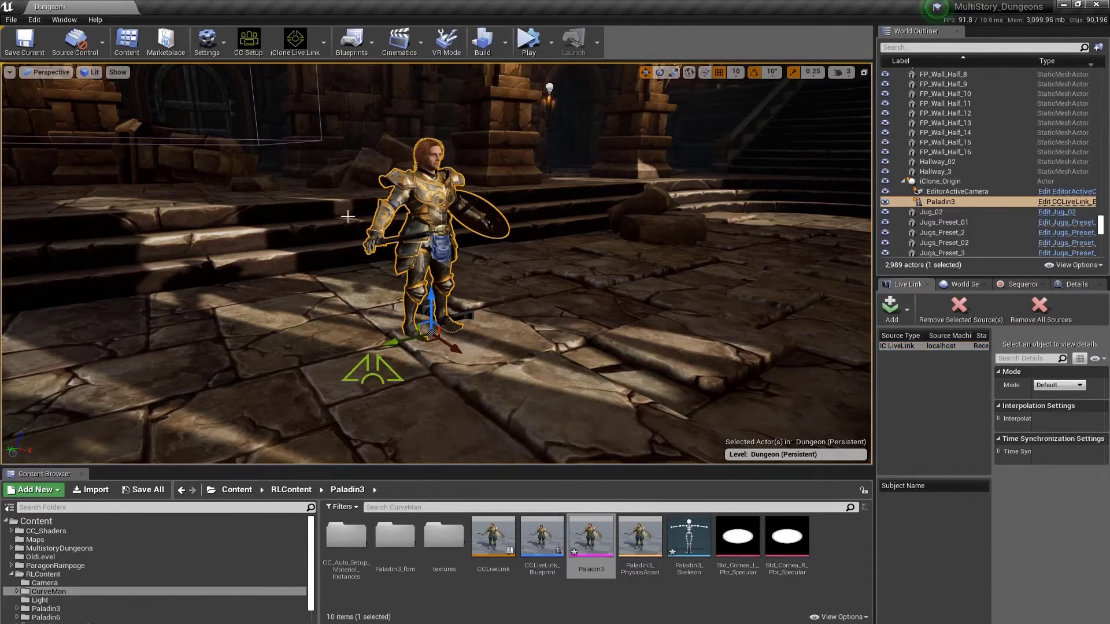
Open Editor Preferences and search 'CPU' to find Use Less CPU when in Background.
click(32, 20)
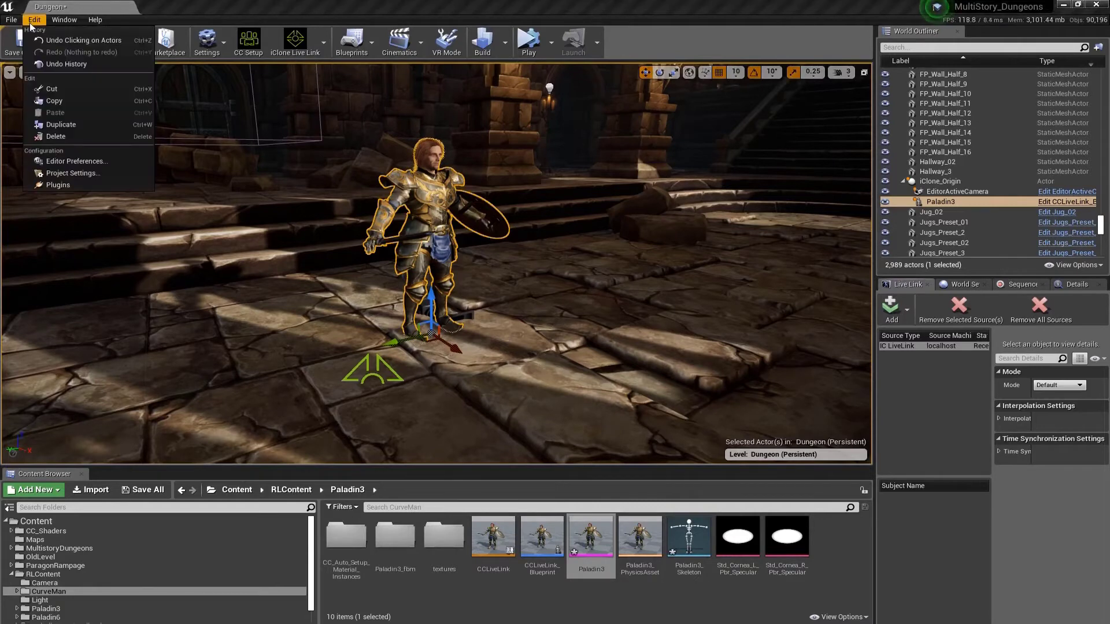
click(97, 161)
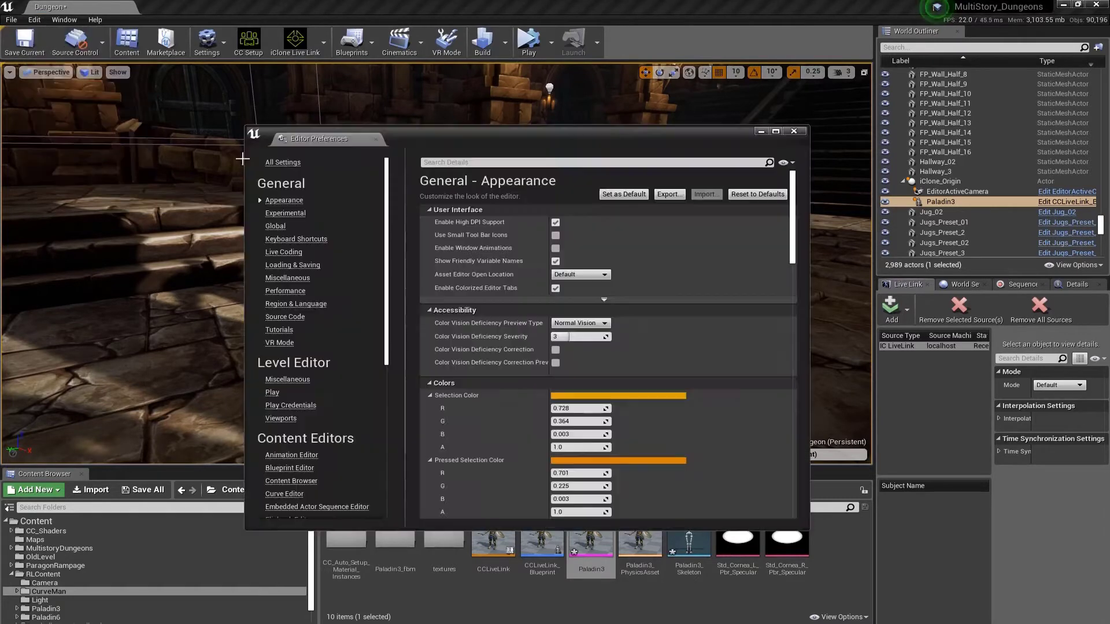
click(494, 162)
text(CP)
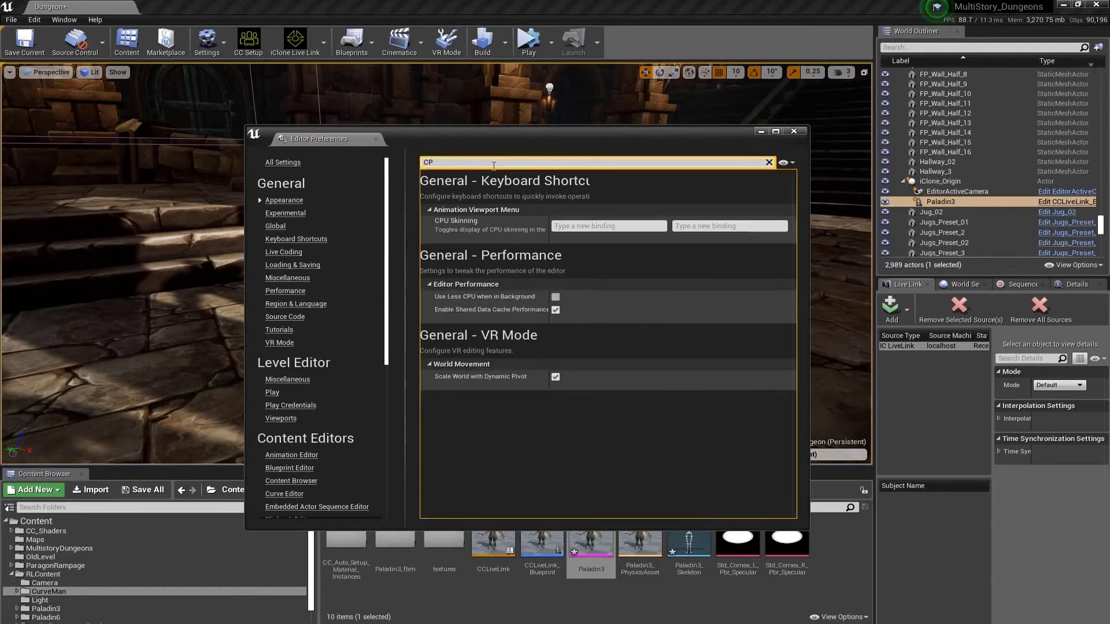
text(U)
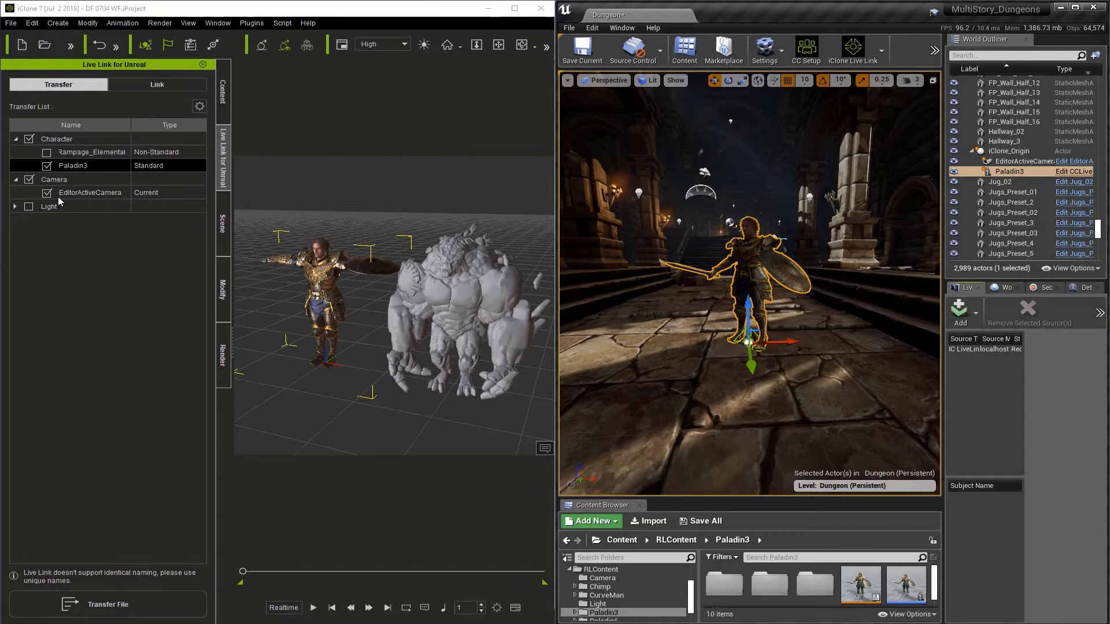
In iClone's Link list, exclude Rampage_Elemental from the live link.
click(122, 82)
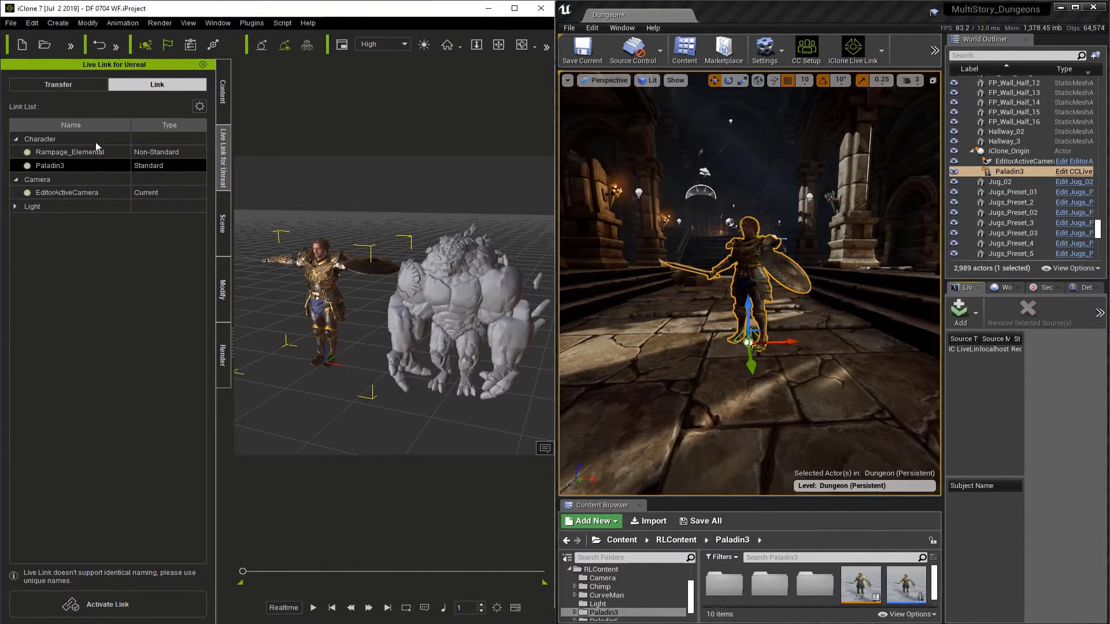
click(43, 152)
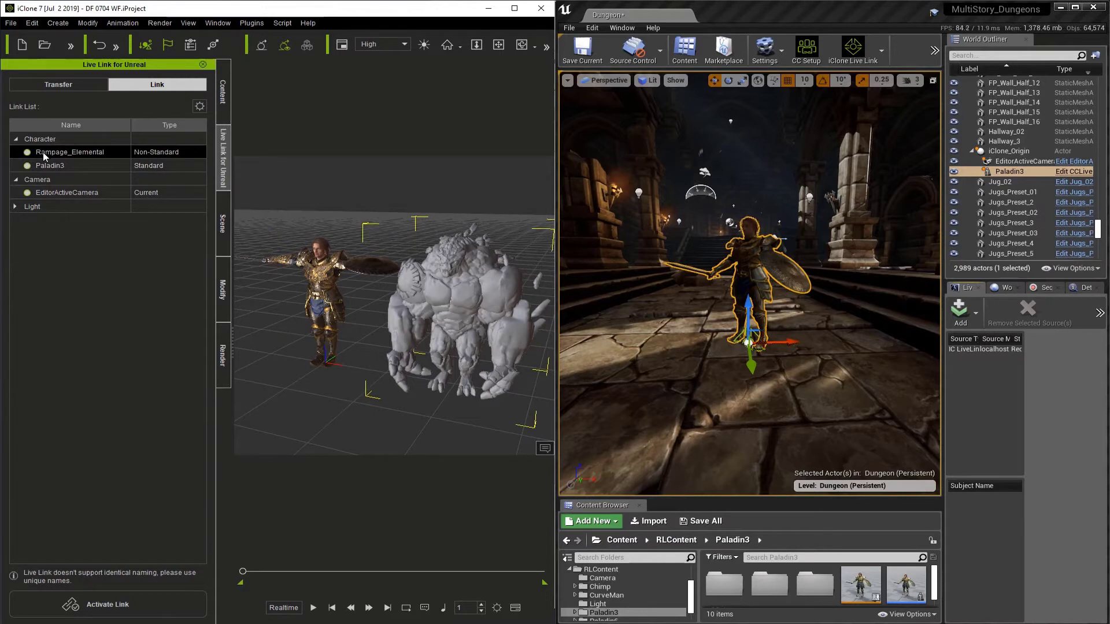
click(27, 152)
Select Paladin3 and EditorActiveCamera, then activate the link to Unreal.
click(52, 166)
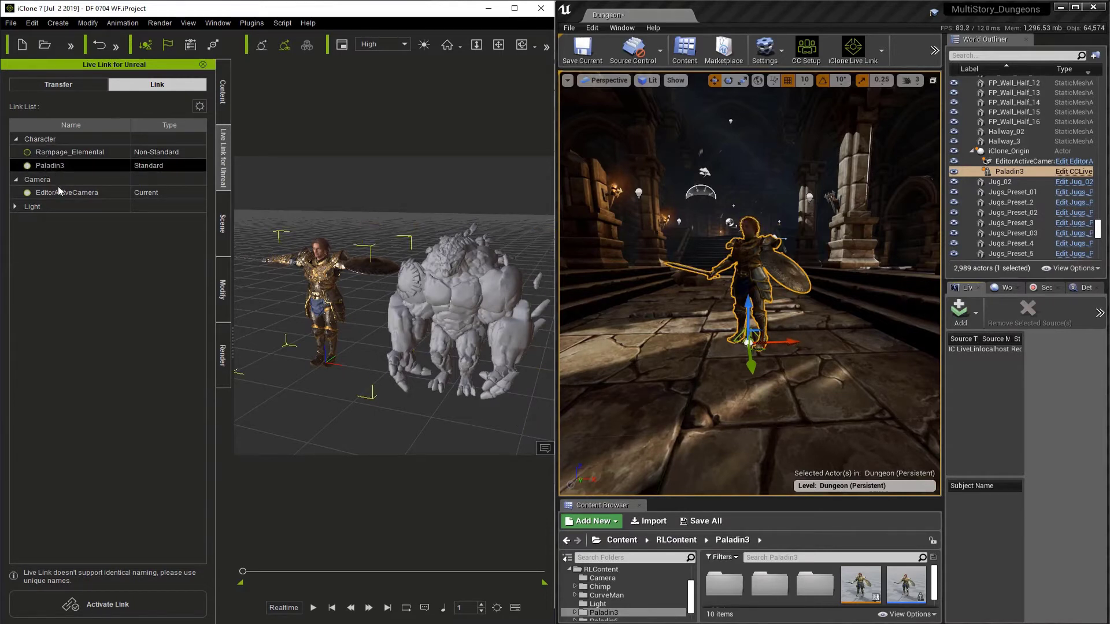
click(60, 193)
click(78, 167)
click(129, 604)
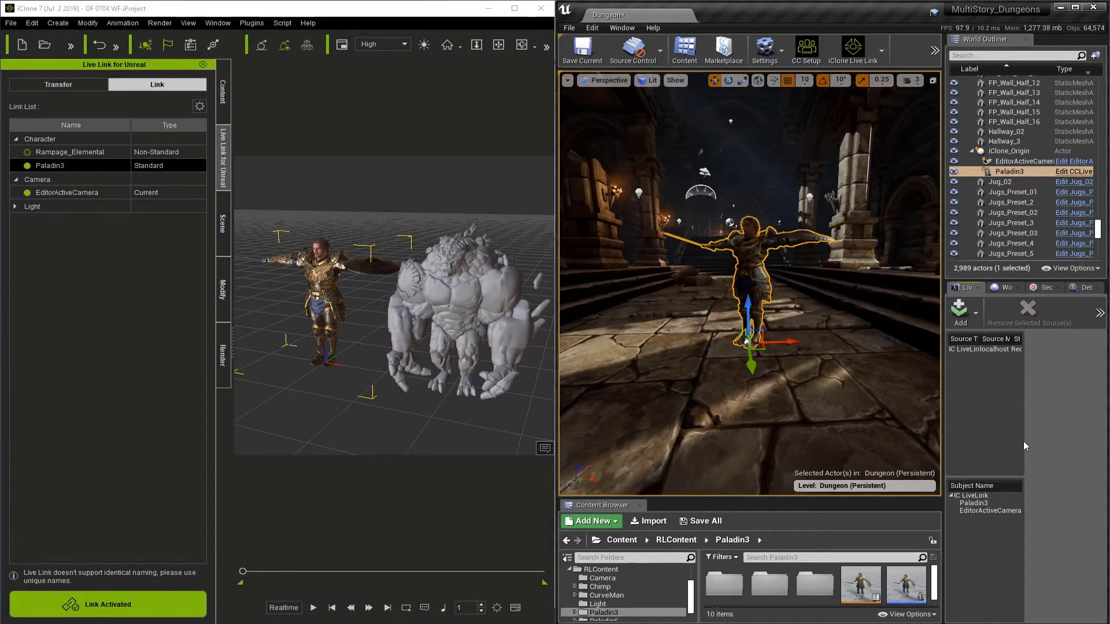
Select the EditorActiveCamera actor and pilot Unreal's viewport through it.
click(1002, 510)
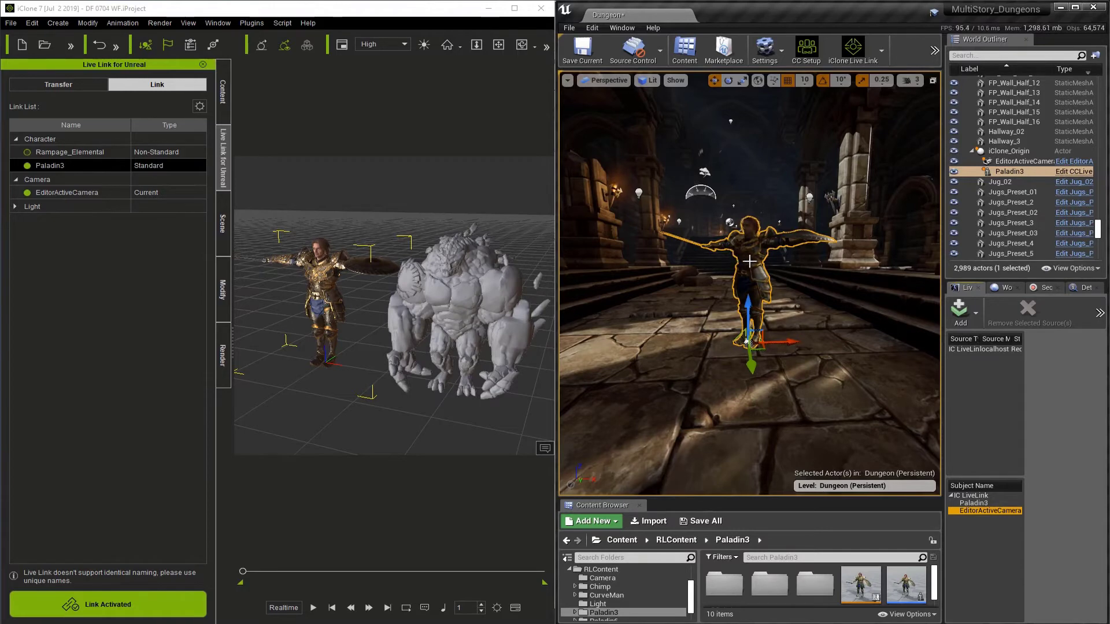
click(1007, 163)
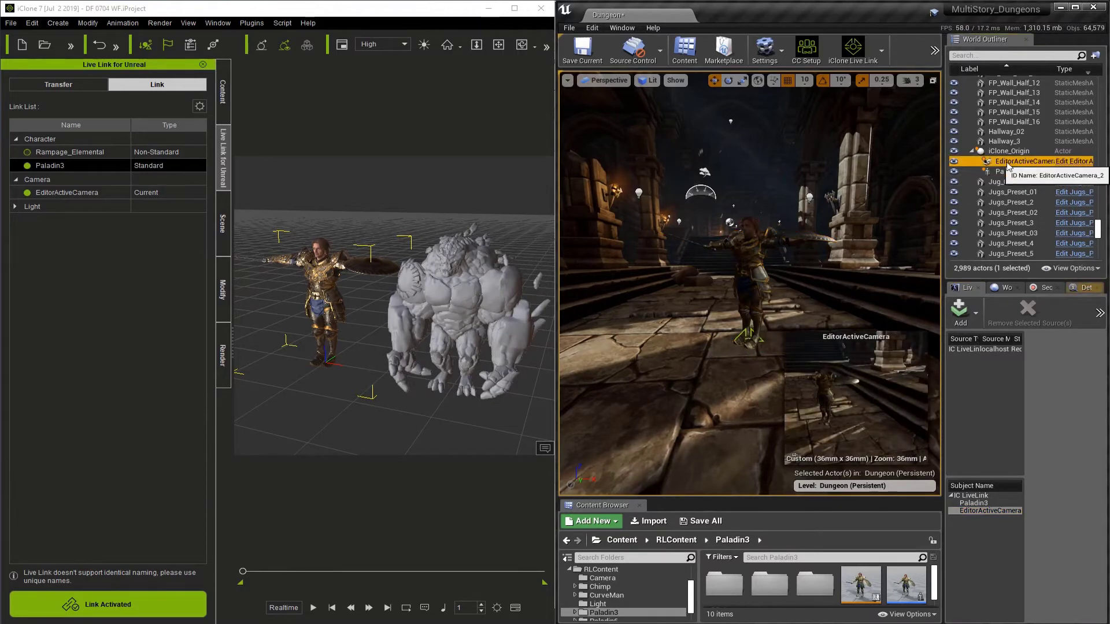
right_click(1006, 163)
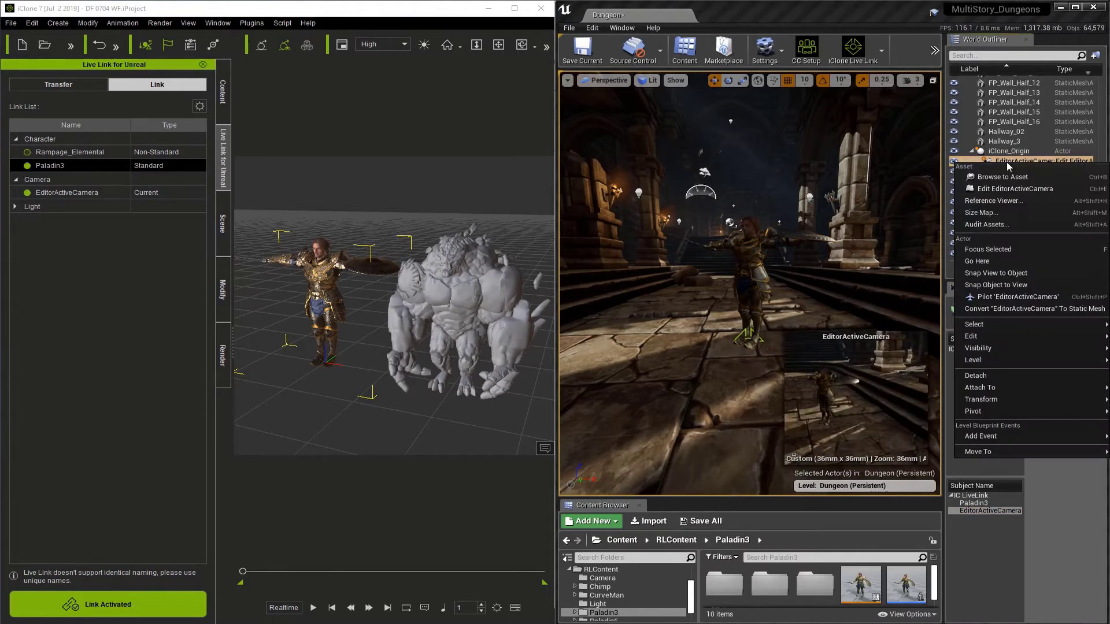
click(999, 297)
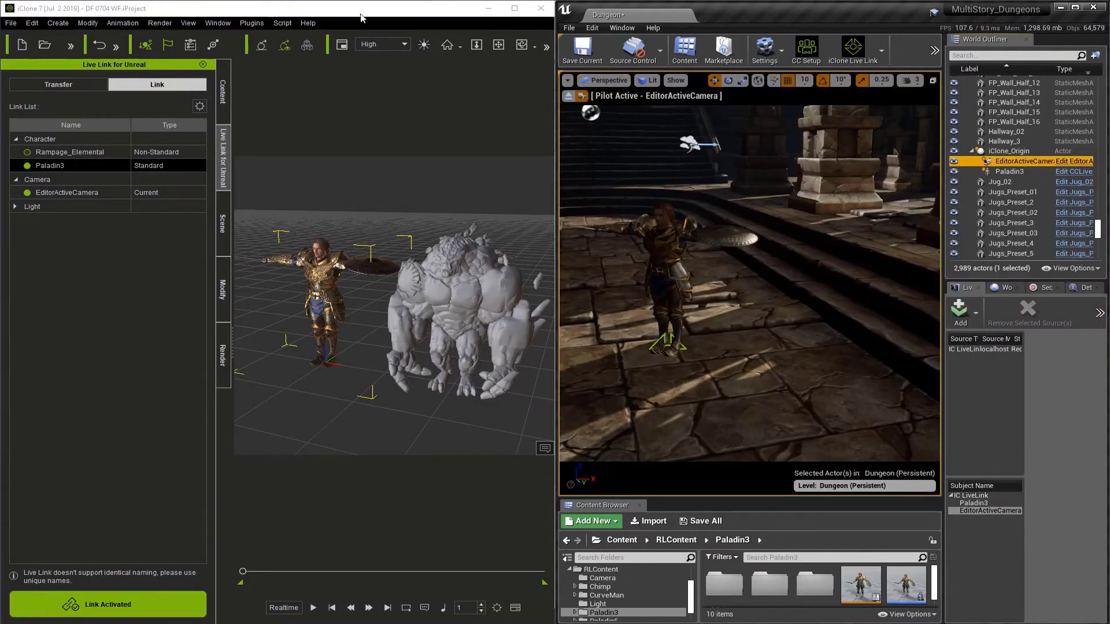
Zoom and orbit iClone's camera to frame Paladin3 closer and front-on, then pick EditorActiveCamera.
click(399, 218)
scroll(386, 278, up, 3)
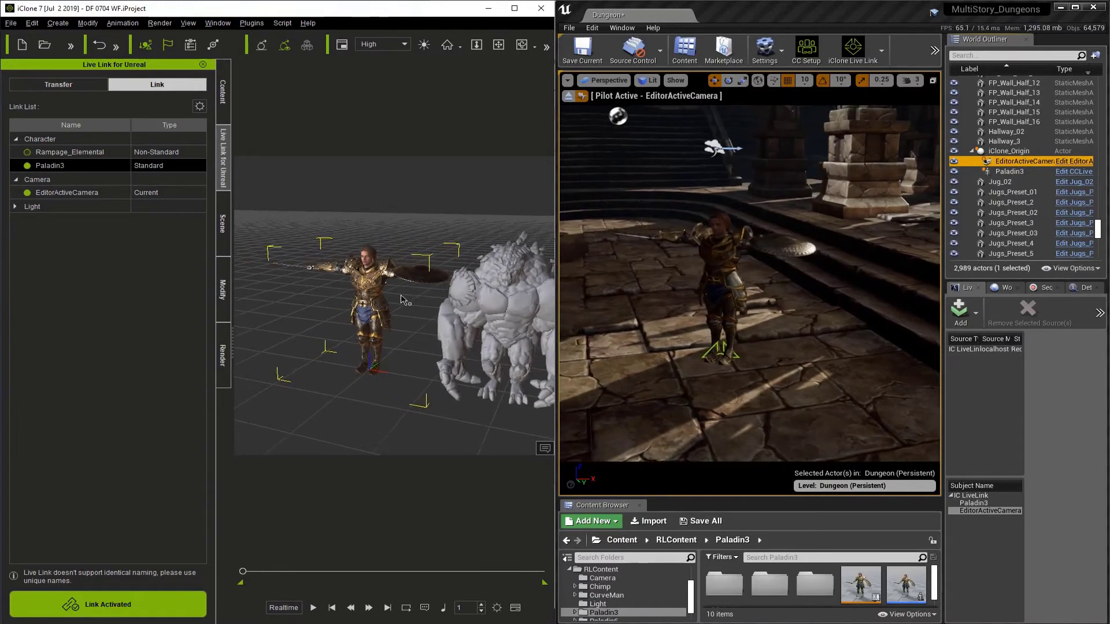
scroll(352, 295, up, 3)
scroll(354, 294, up, 2)
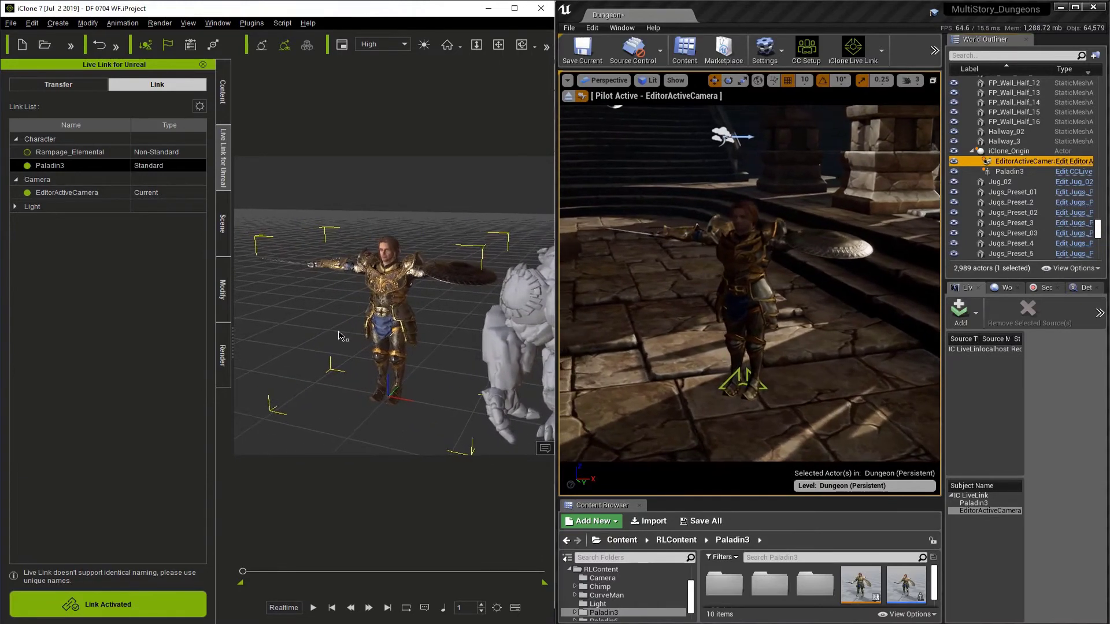
scroll(347, 335, up, 1)
scroll(390, 331, down, 1)
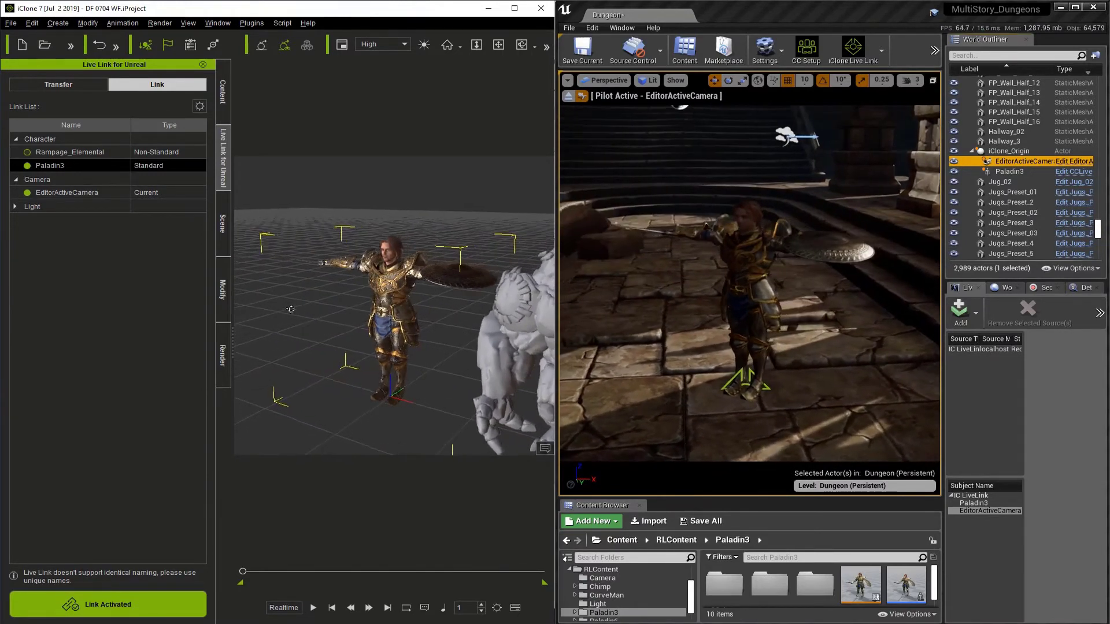
scroll(399, 325, up, 1)
right_drag(399, 325, 376, 313)
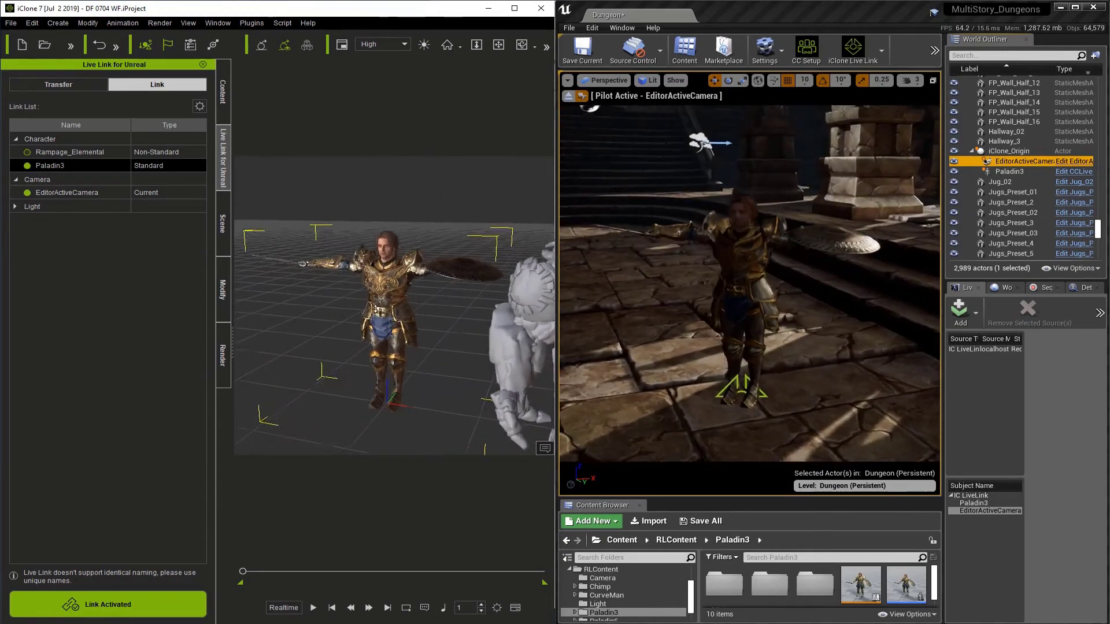
scroll(377, 312, up, 1)
scroll(379, 312, up, 1)
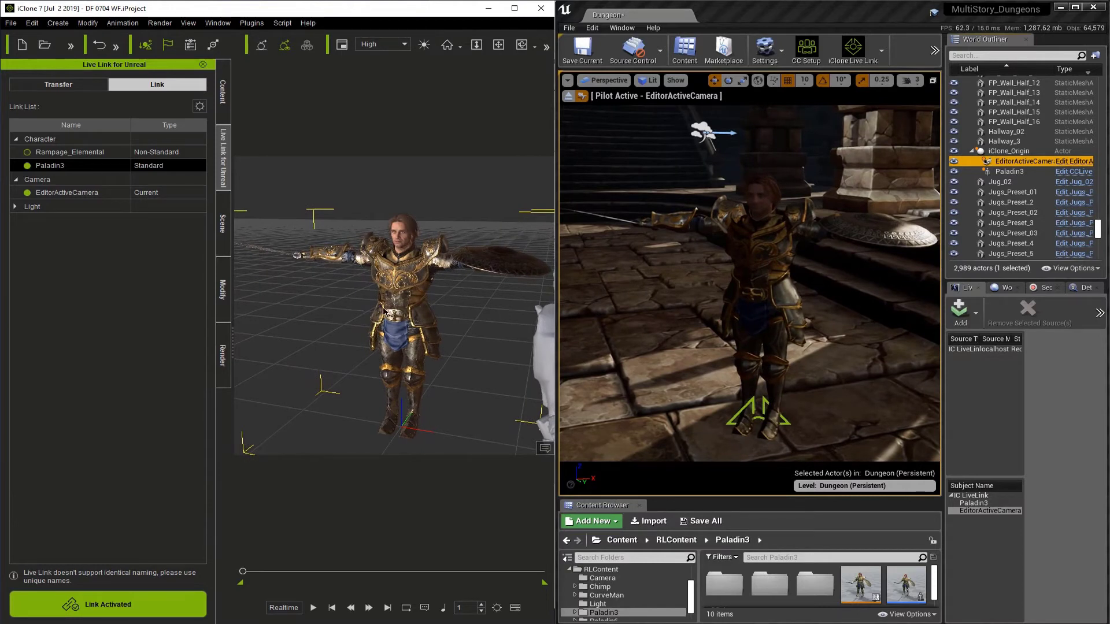
click(112, 190)
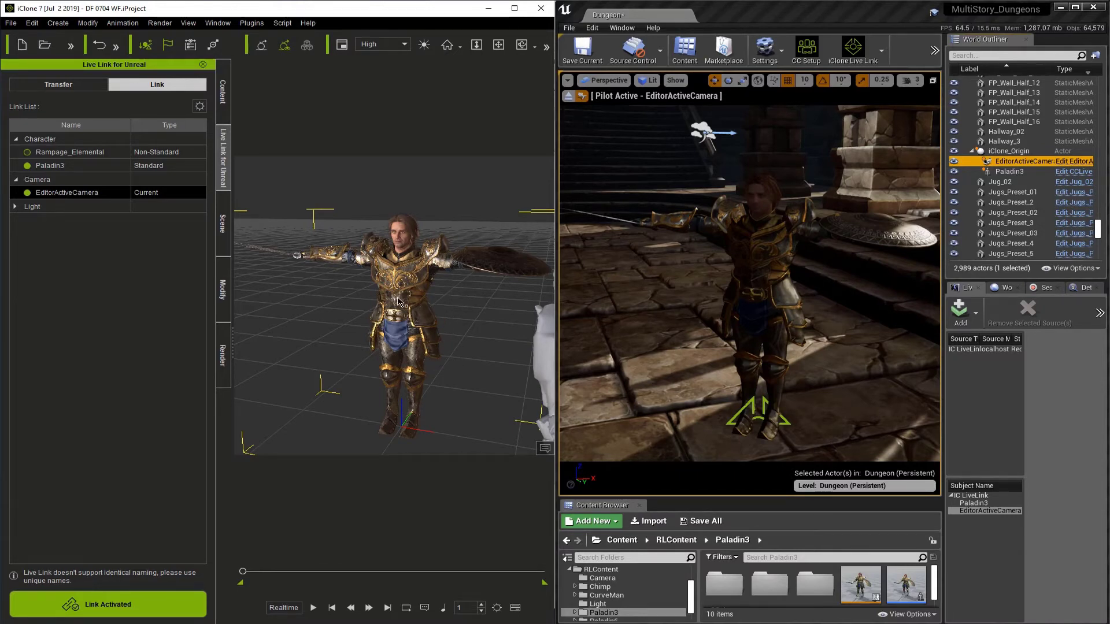
In iClone, move Paladin3 back and left, rotate it away, nudge it further, and zoom in.
scroll(423, 319, up, 2)
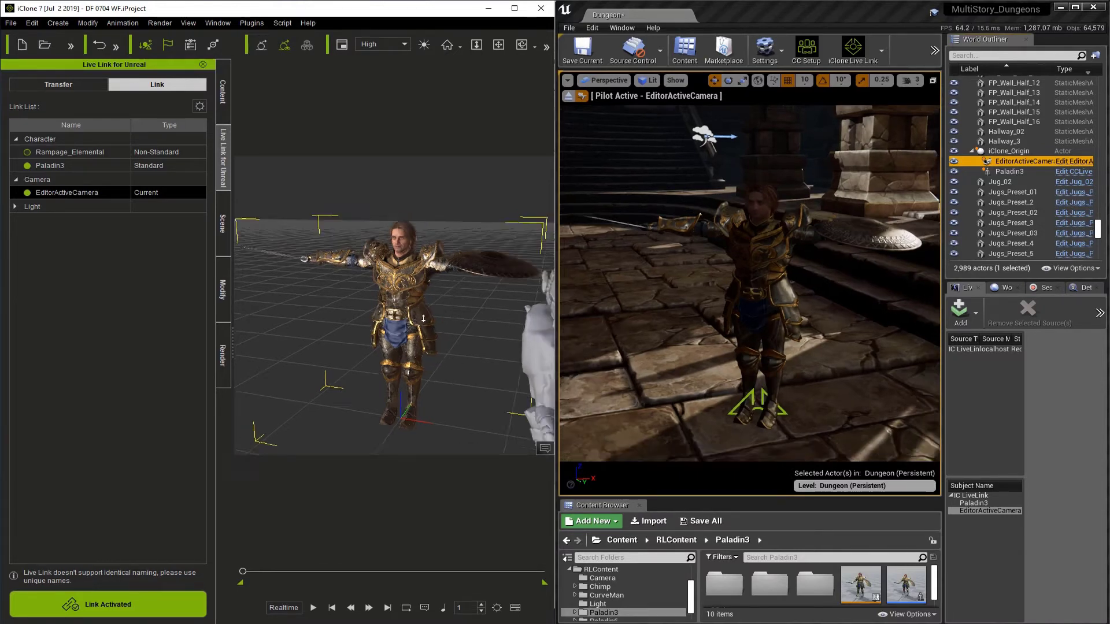
scroll(423, 319, down, 1)
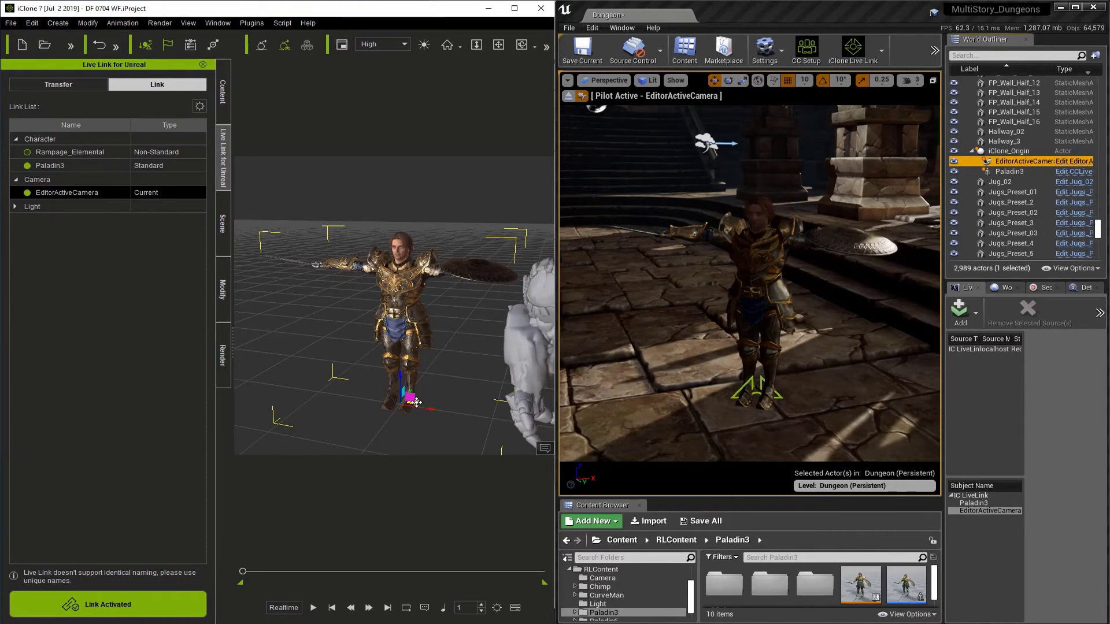
drag(416, 402, 441, 351)
key(e)
key(w)
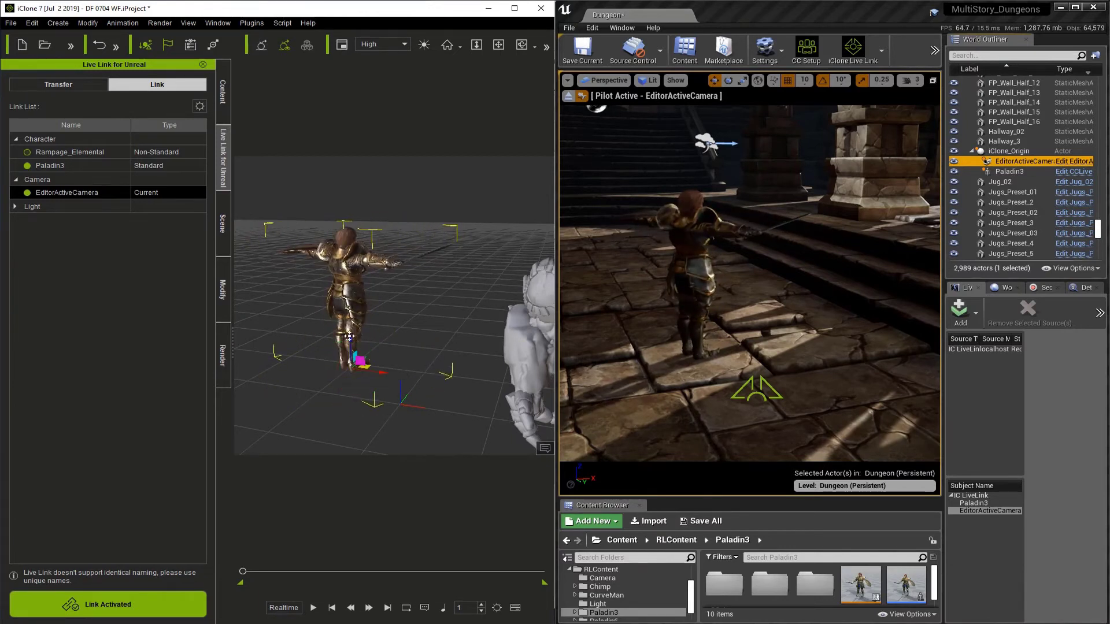
drag(349, 337, 352, 335)
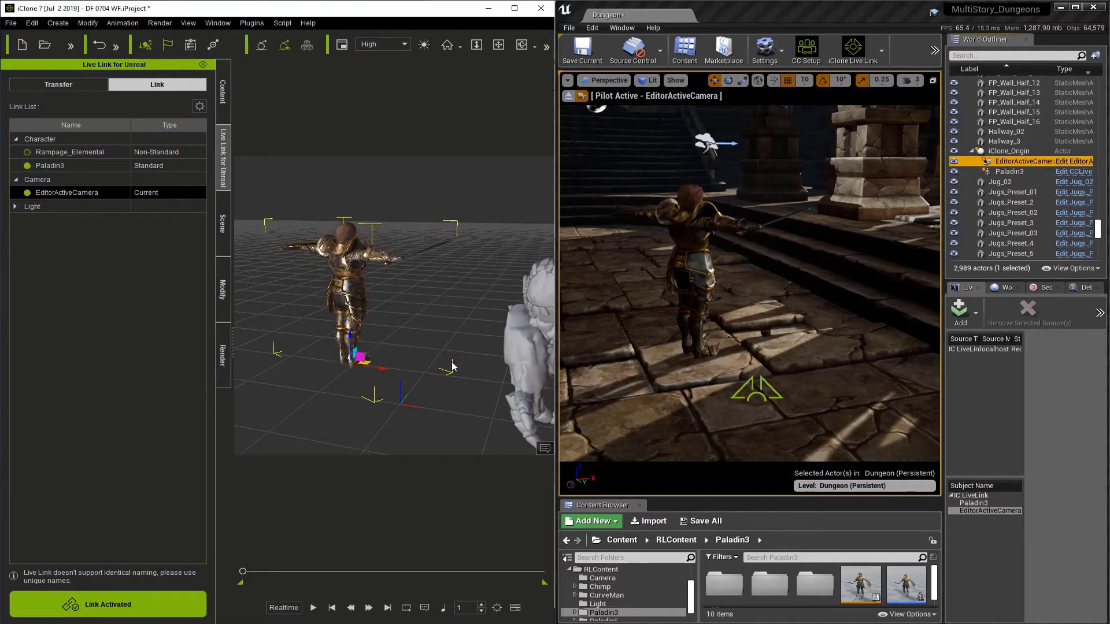
scroll(427, 332, up, 5)
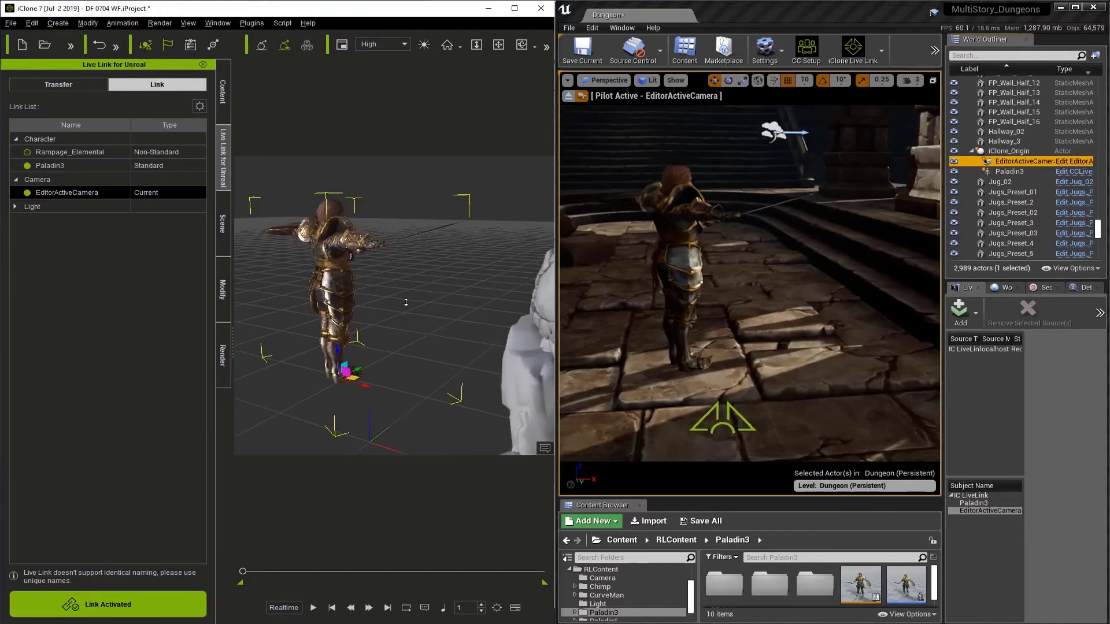
scroll(410, 318, up, 1)
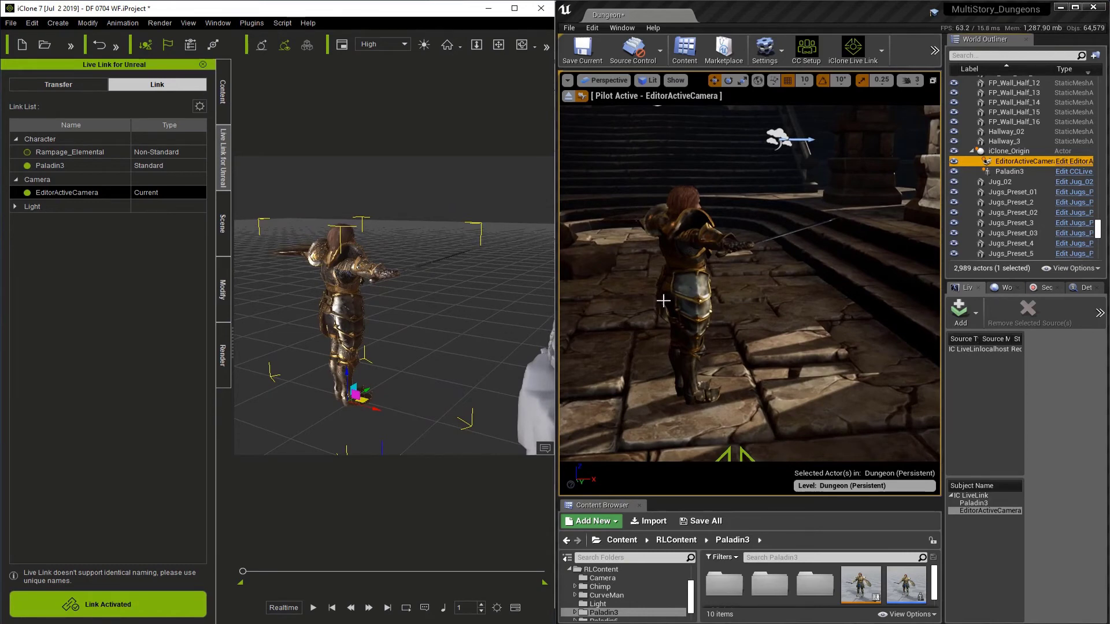
Click the floor, then select the Paladin3 character in the Unreal viewport.
click(689, 297)
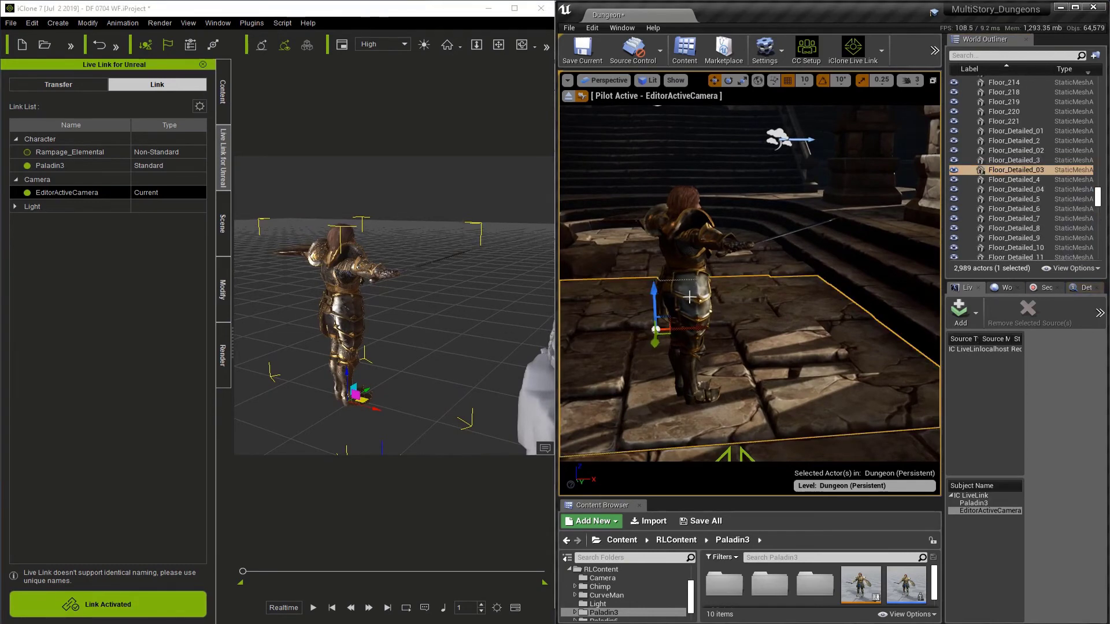
click(689, 297)
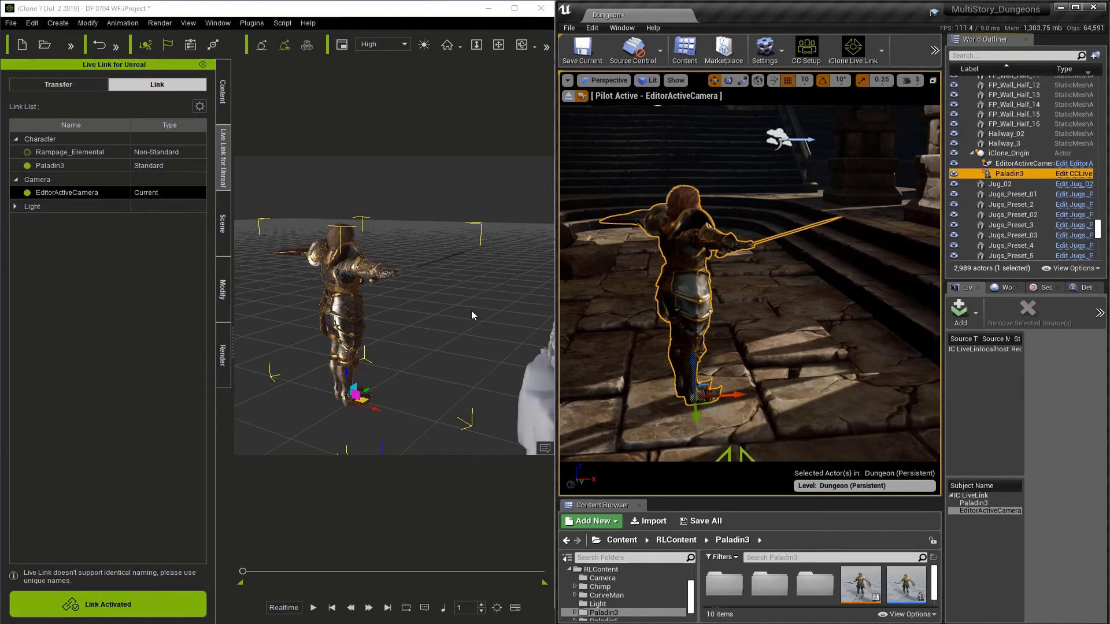
View Paladin3 front-on and compare its Live Link Subject Name with the Paladin3 subject.
right_drag(470, 311, 380, 300)
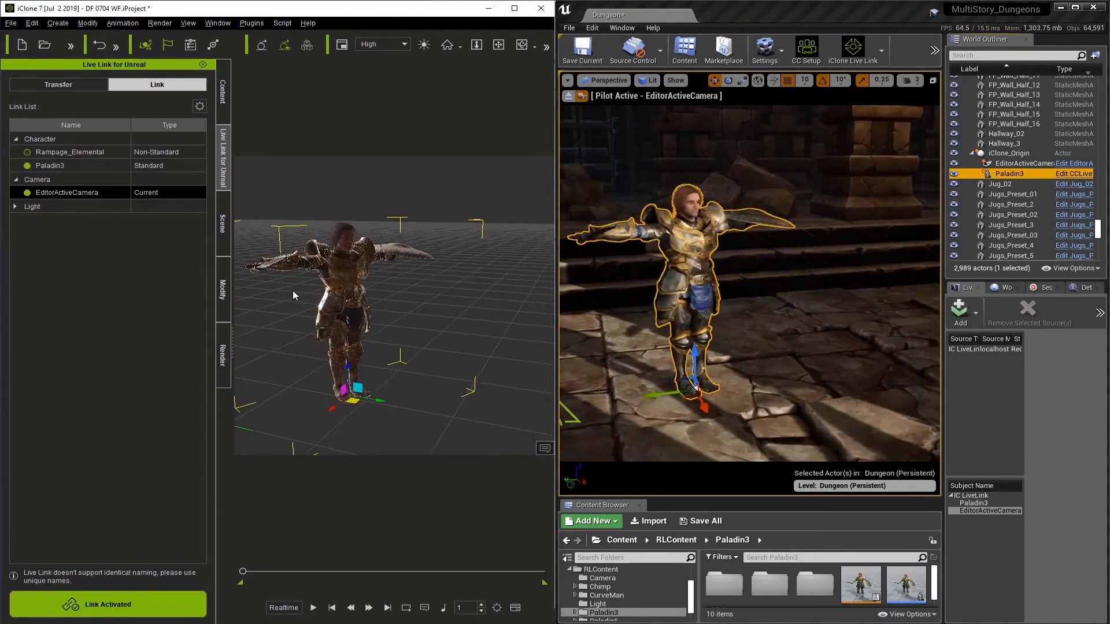
middle_drag(292, 292, 455, 316)
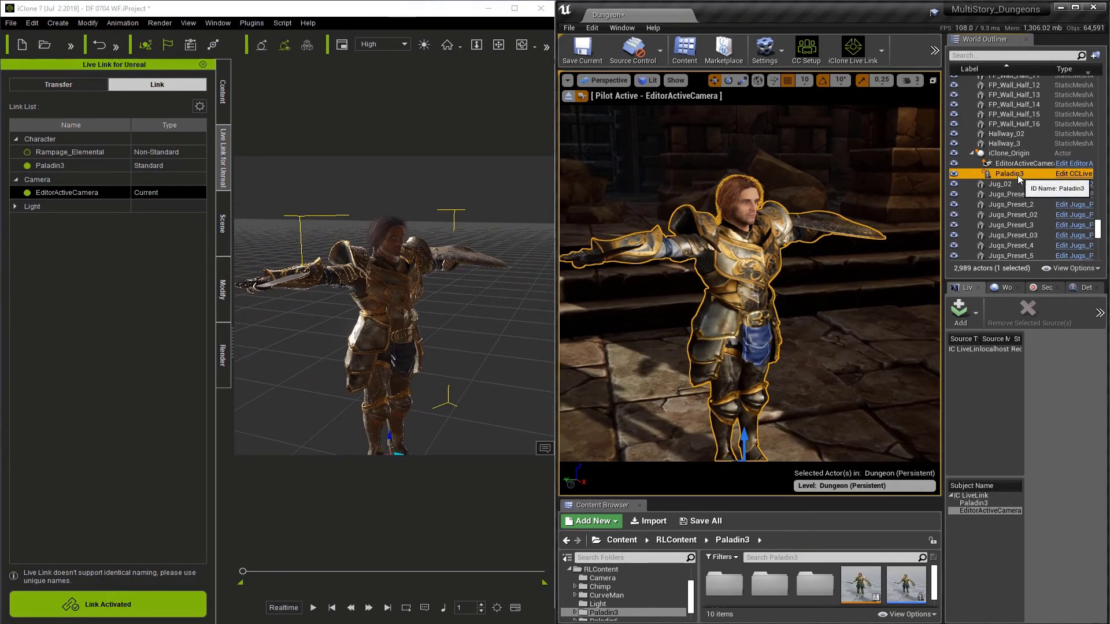
click(1083, 288)
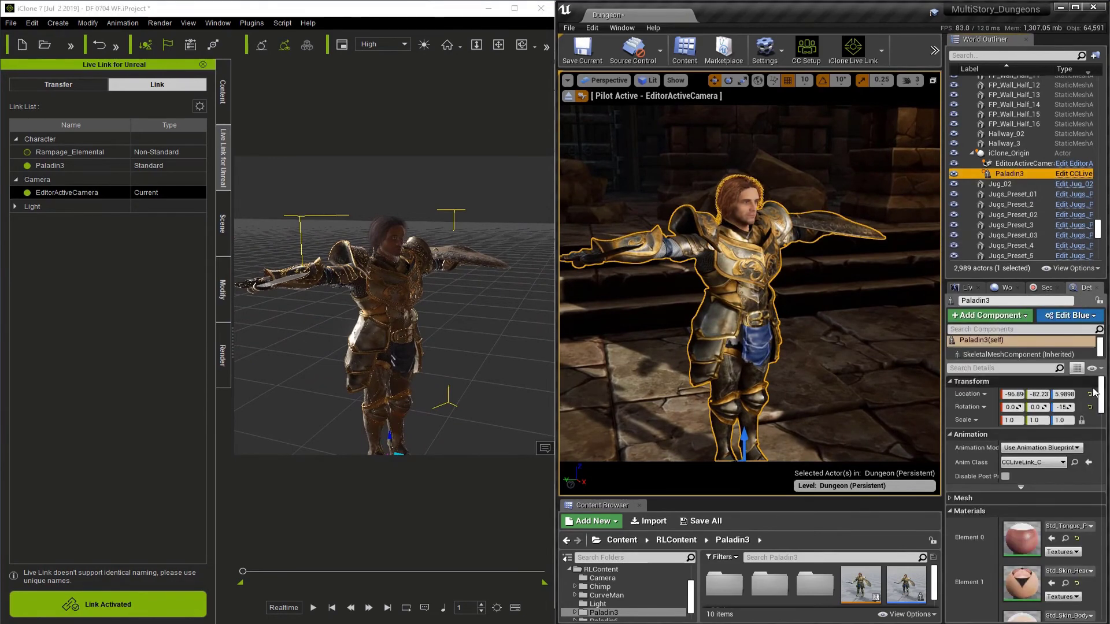
click(1009, 511)
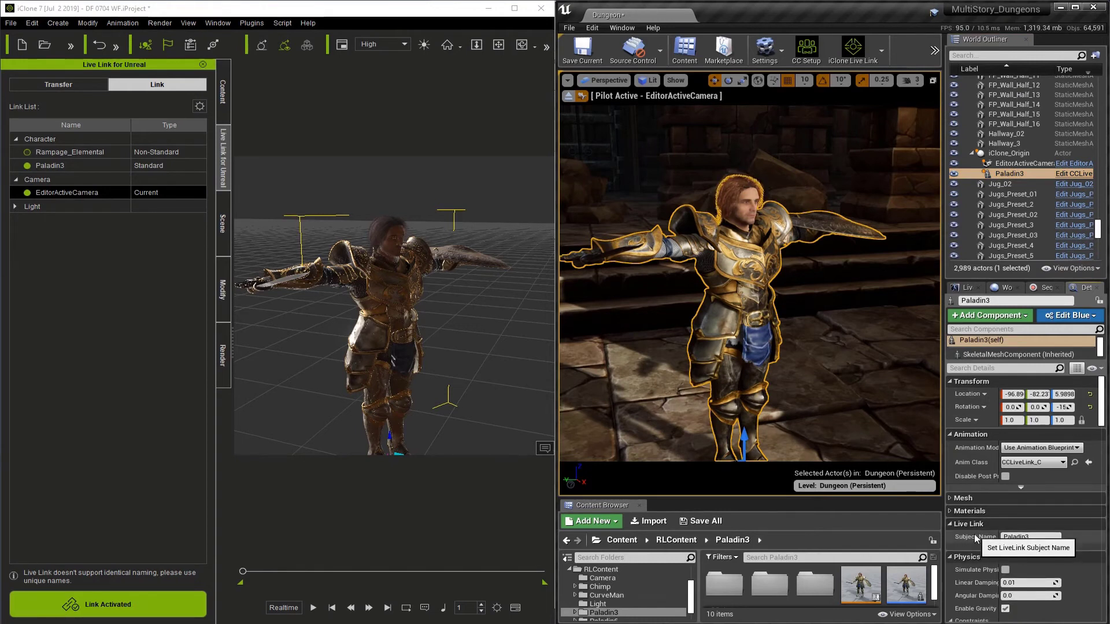
click(1000, 537)
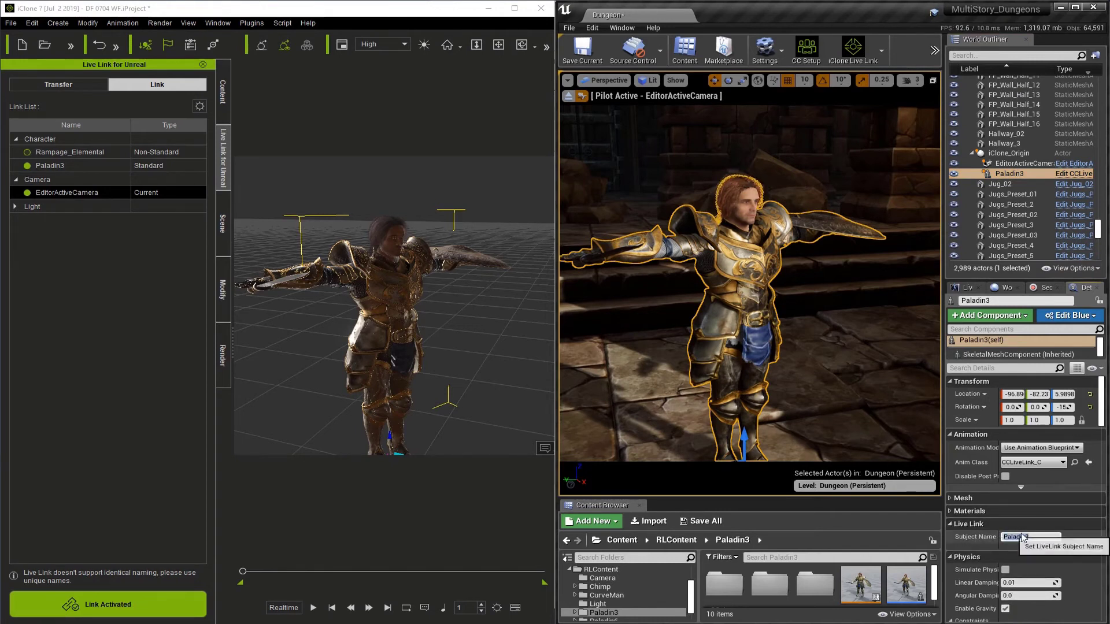
click(968, 289)
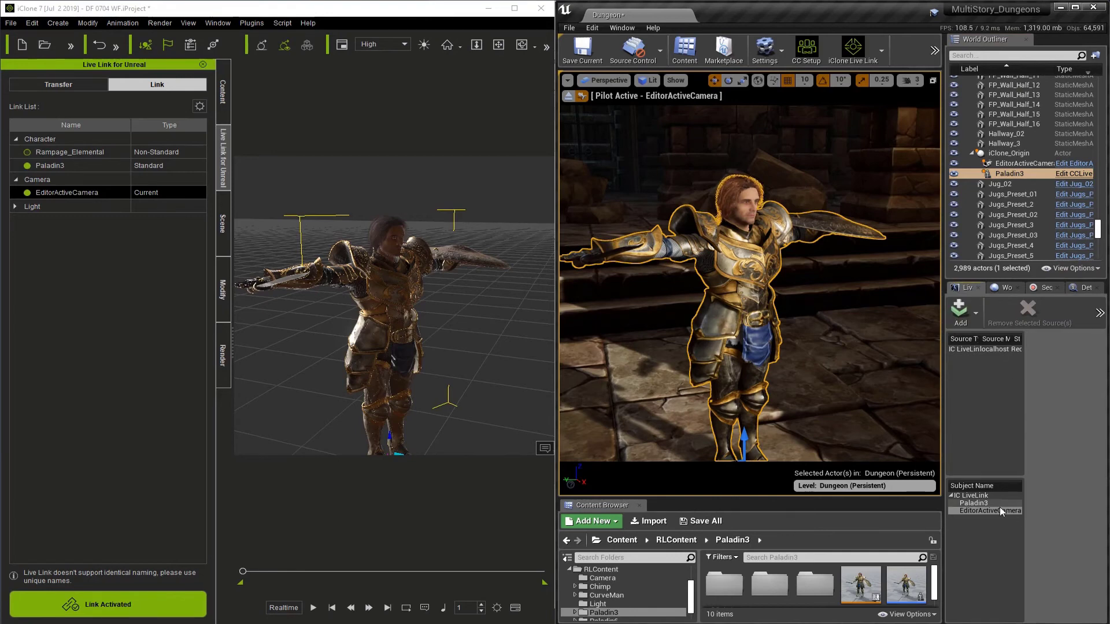
click(999, 504)
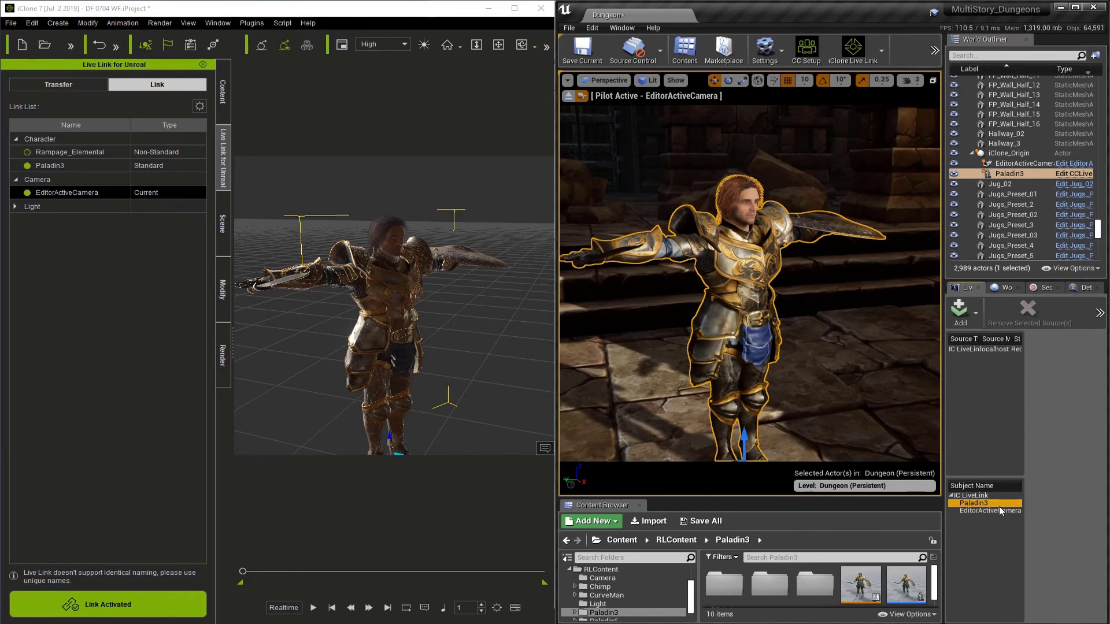
Change Paladin3's Live Link Subject Name to the mismatched 'Paladin'.
click(1080, 291)
click(1050, 536)
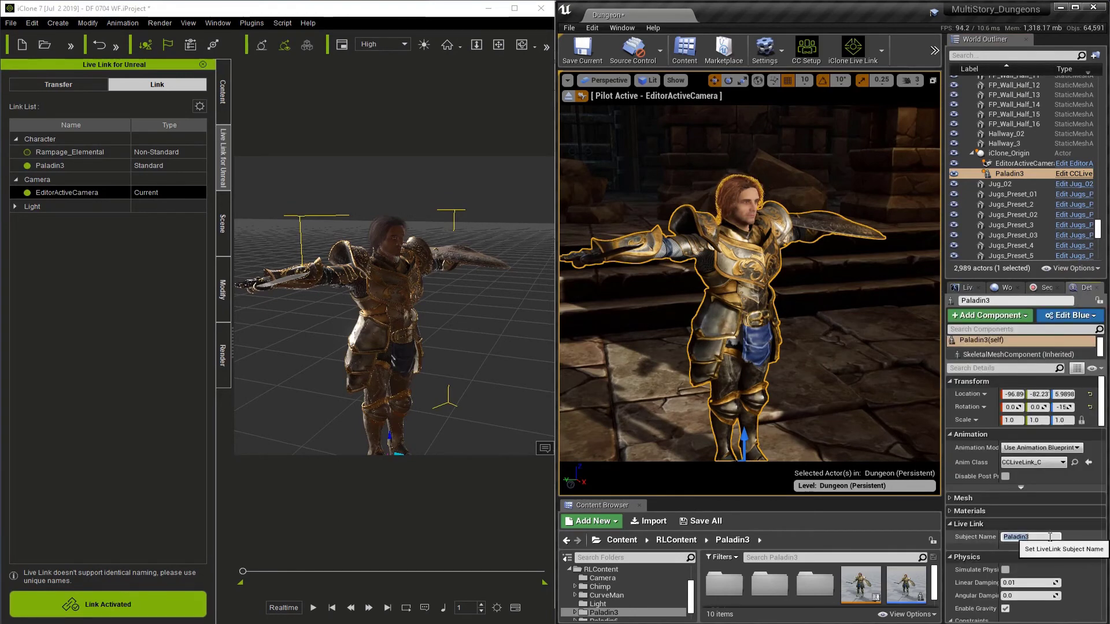
click(1049, 537)
key(Return)
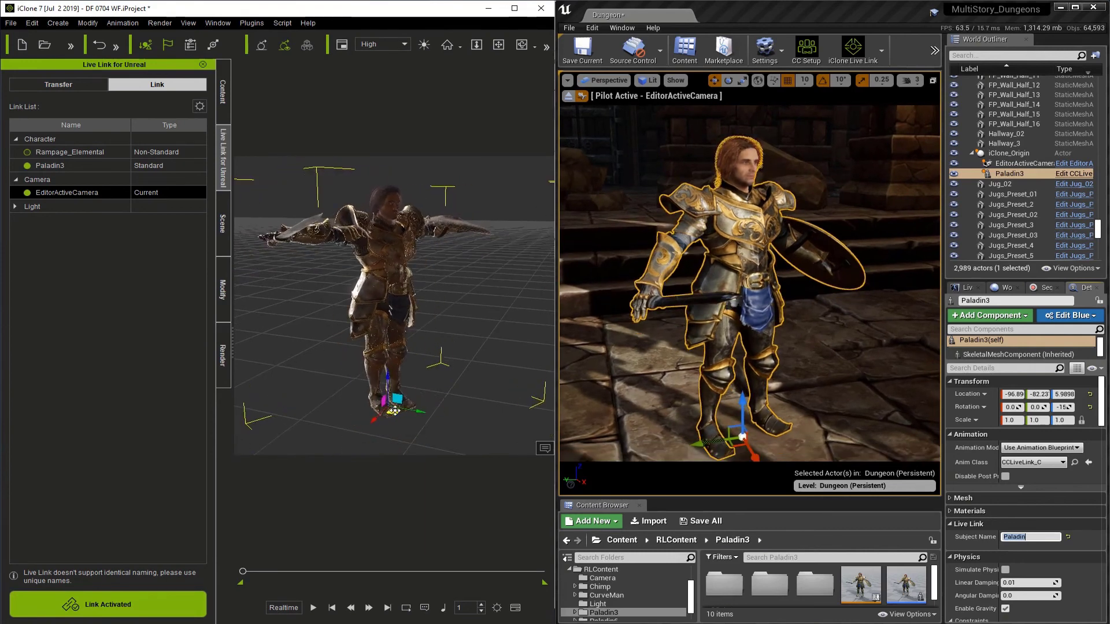
Restore the Subject Name to 'Paladin3' and move the character in iClone to test the link.
click(1044, 536)
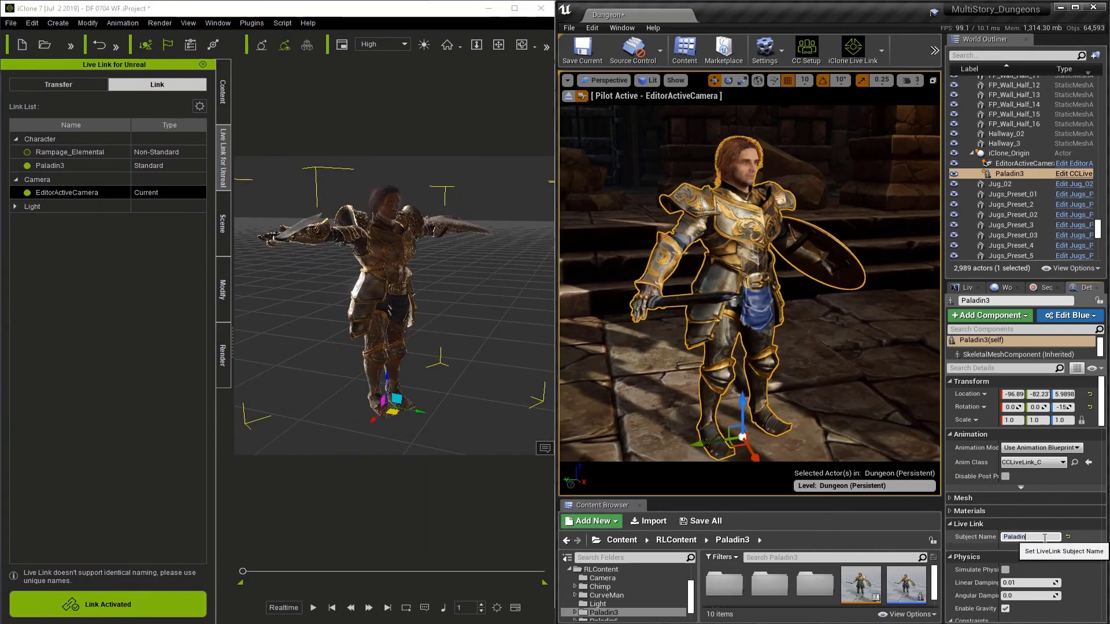
key(Return)
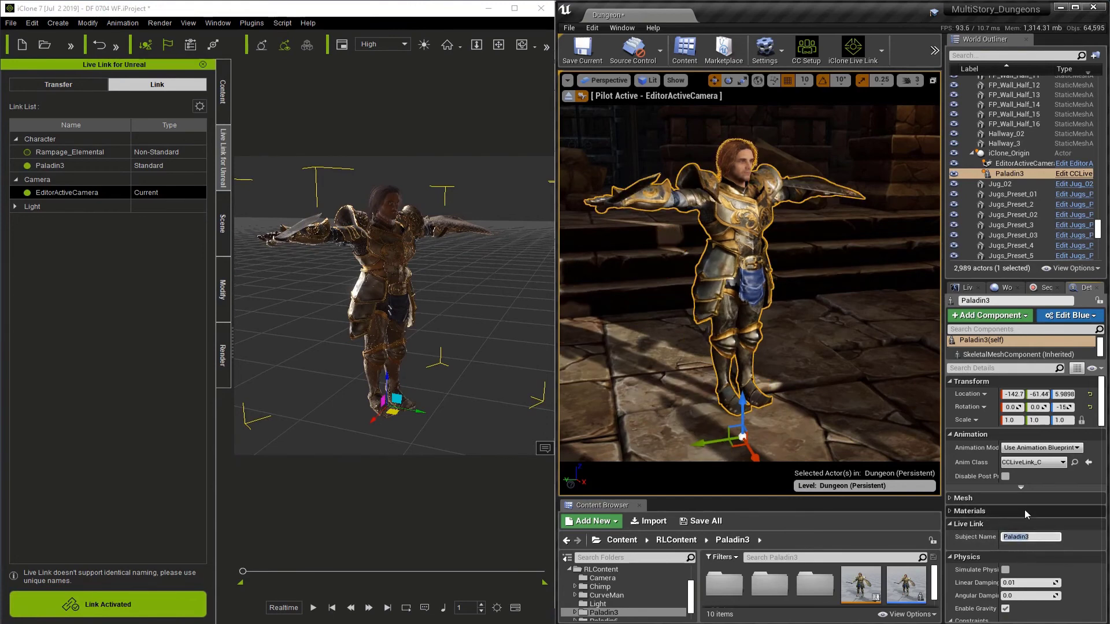
mouse_move(397, 414)
mouse_down()
mouse_move(408, 411)
mouse_move(394, 418)
mouse_up()
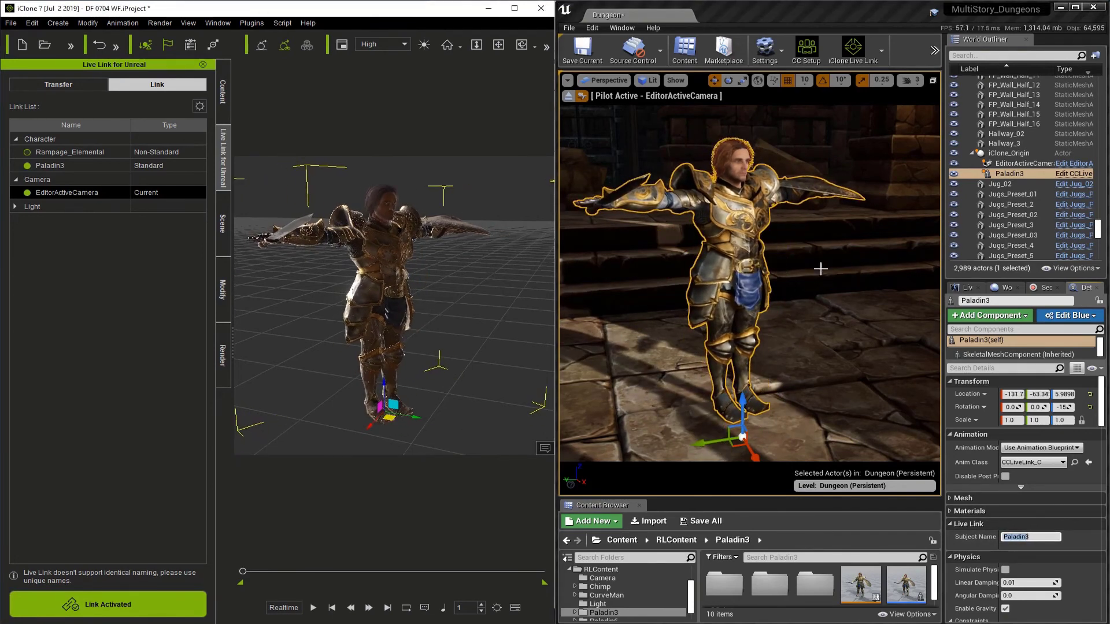
Select the EditorActiveCamera actor and compare its Subject Name with the EditorActiveCamera Live Link subject.
click(1023, 164)
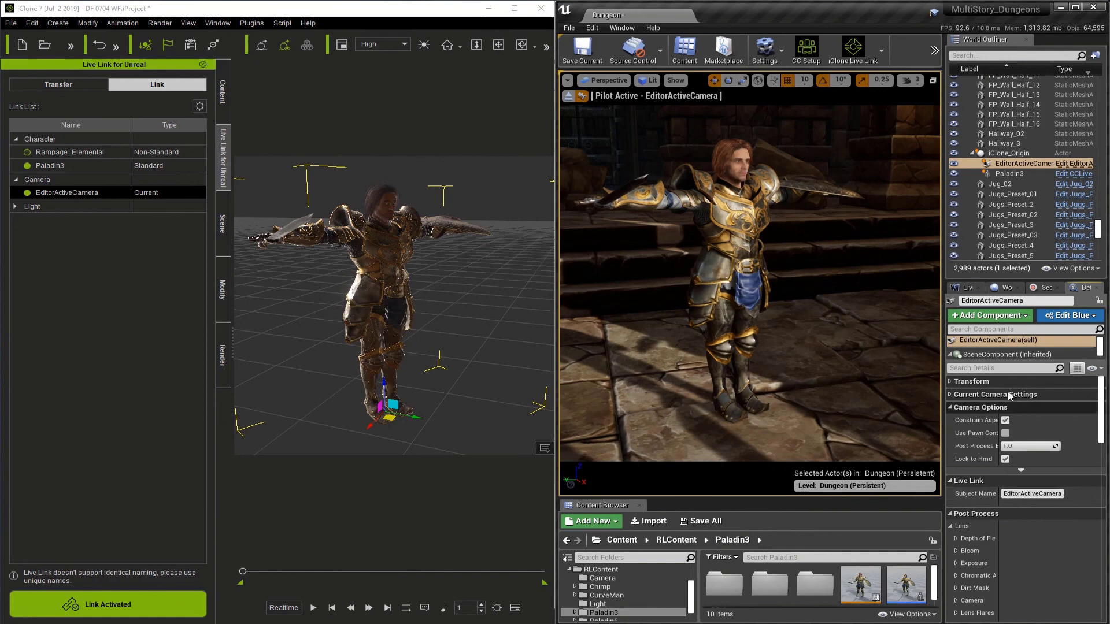
click(964, 287)
click(994, 511)
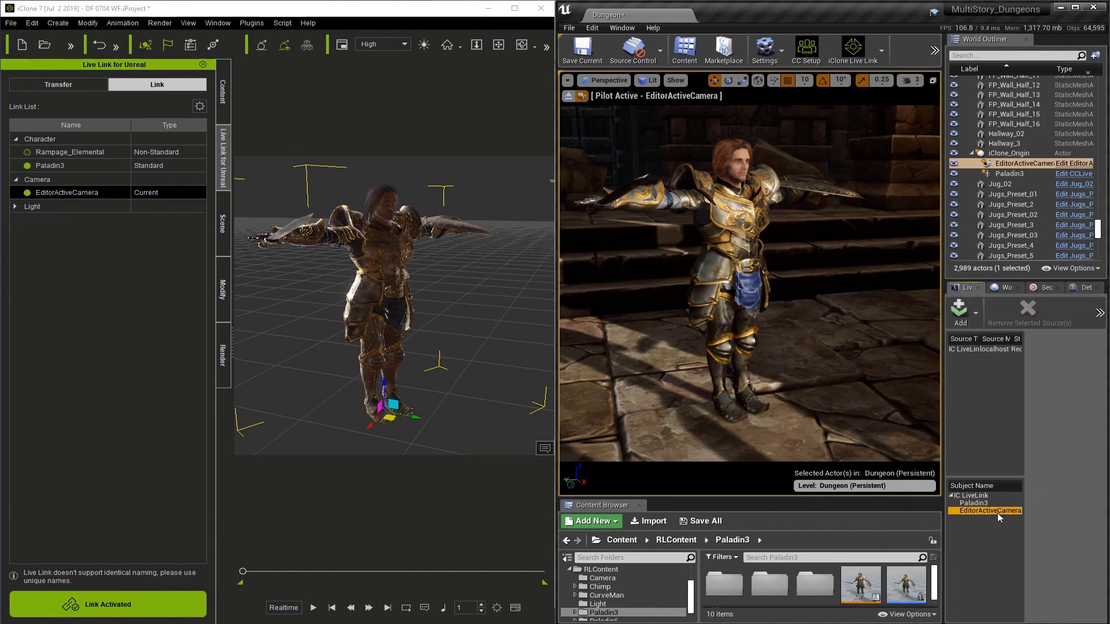